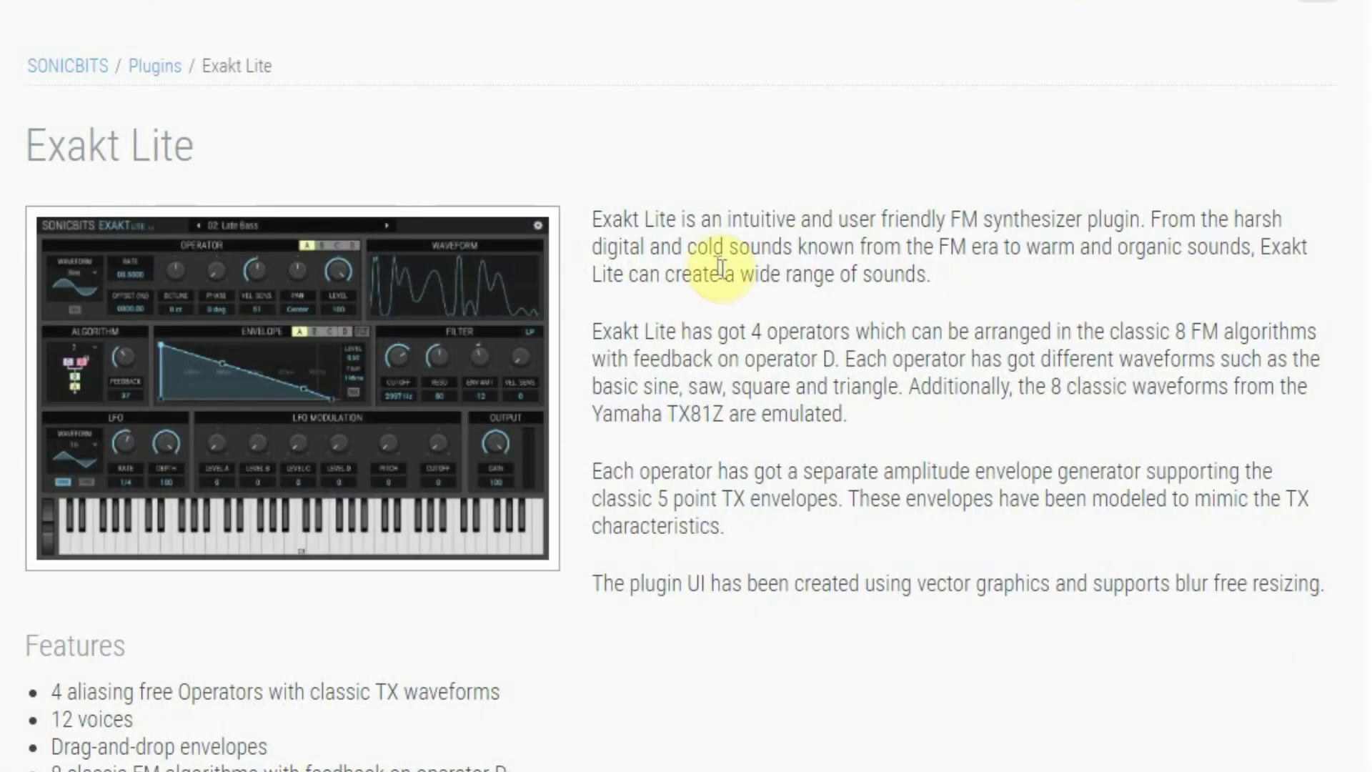
- Download the Exakt Lite 'PC: Installer (4.9 MB)' from the Download section and run it
{"action": "scroll", "coordinate": [725, 270], "scroll_direction": "down", "scroll_amount": 5}
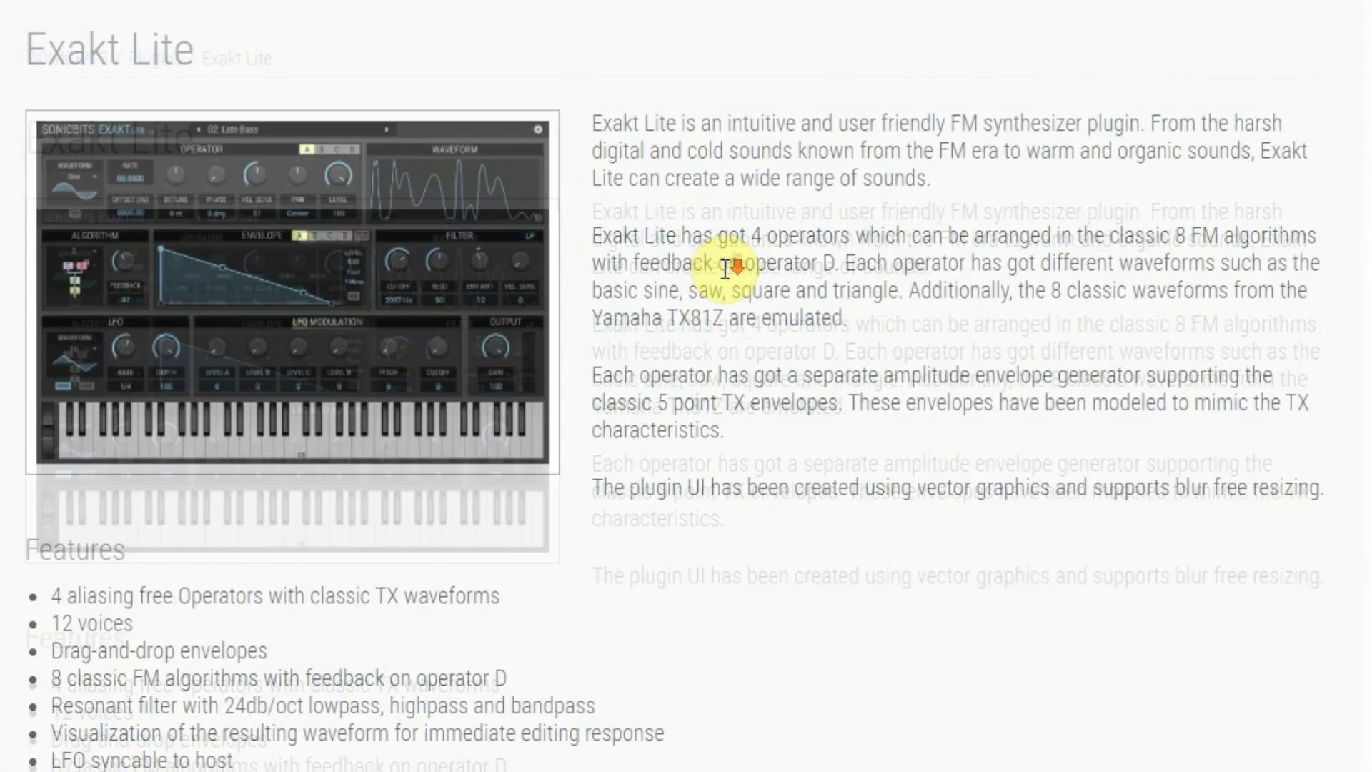
{"action": "scroll", "coordinate": [725, 270], "scroll_direction": "down", "scroll_amount": 5}
{"action": "left_click", "coordinate": [172, 565]}
{"action": "left_click", "coordinate": [116, 560]}
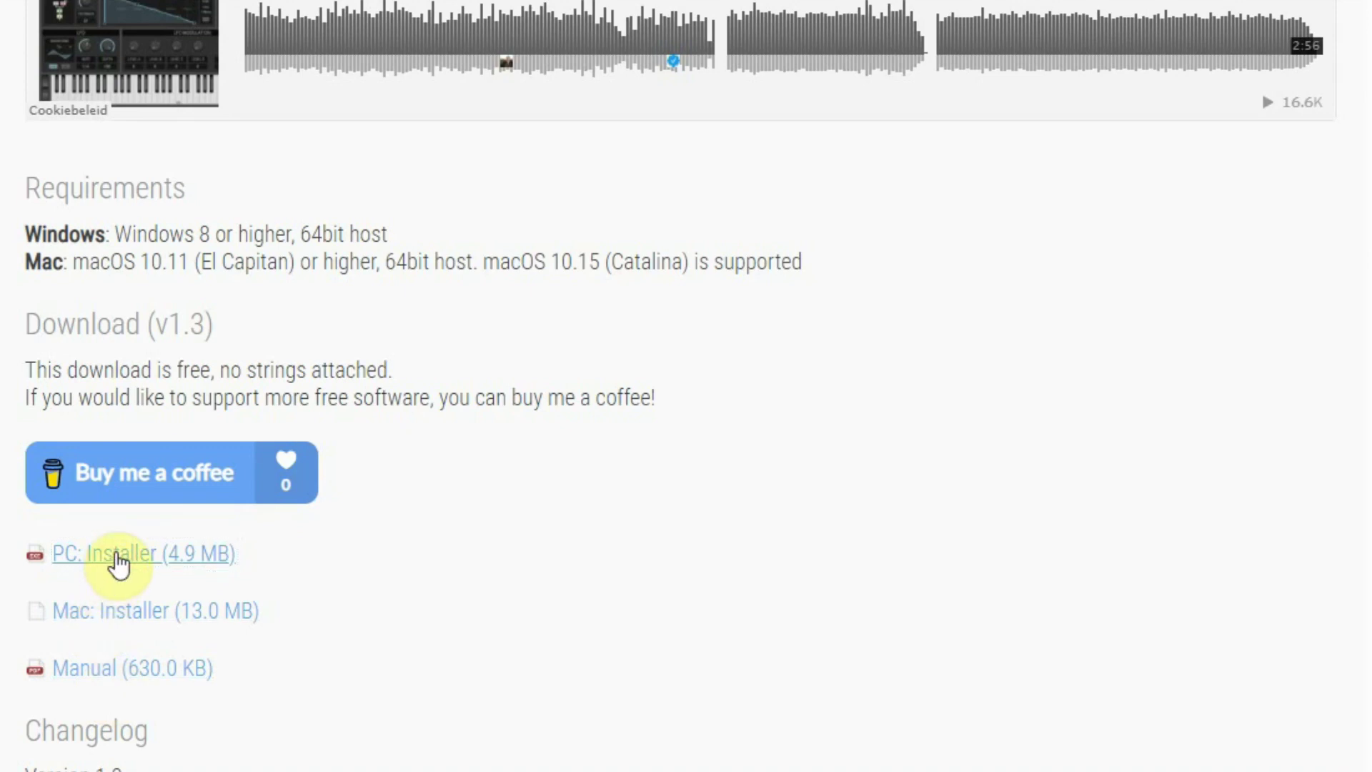
{"action": "left_click", "coordinate": [222, 560]}
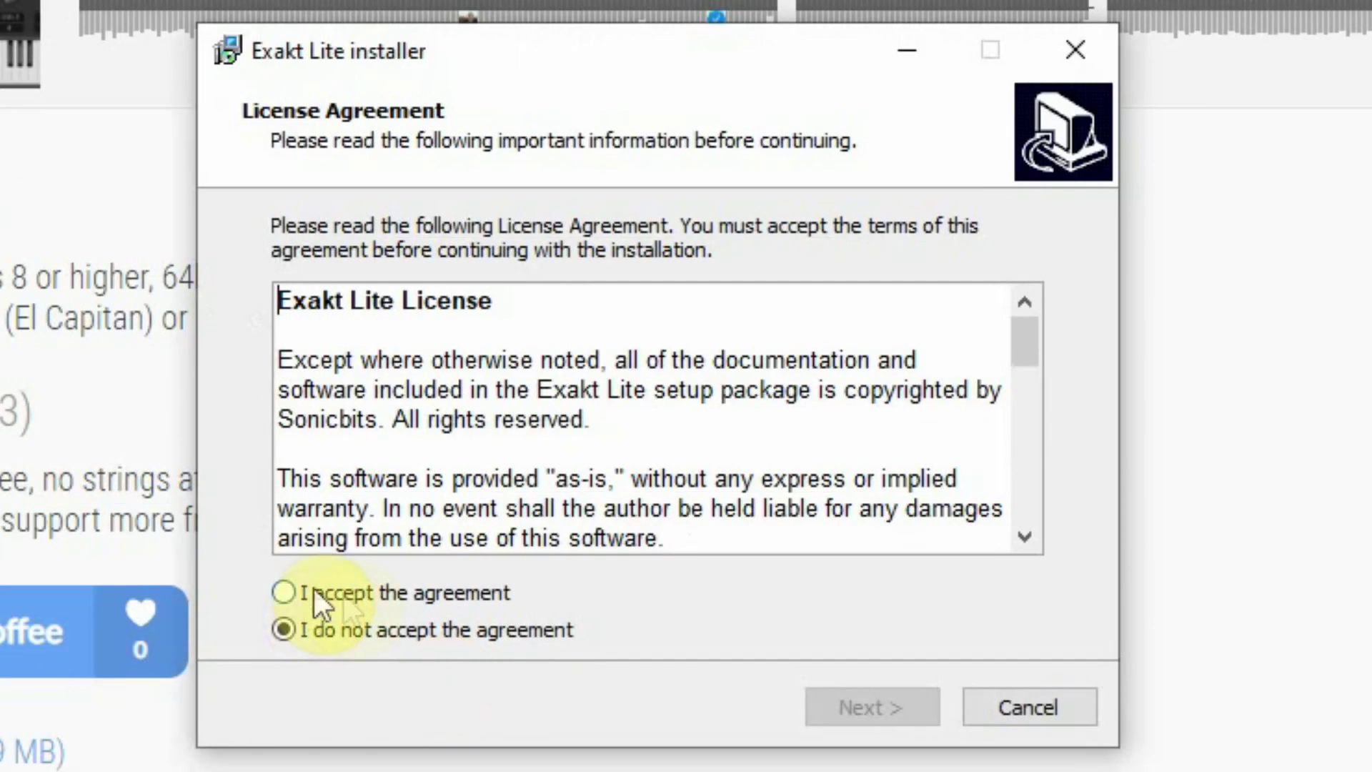
- Accept the licence agreement and keep the default VST3 install folder
{"action": "left_click", "coordinate": [343, 593]}
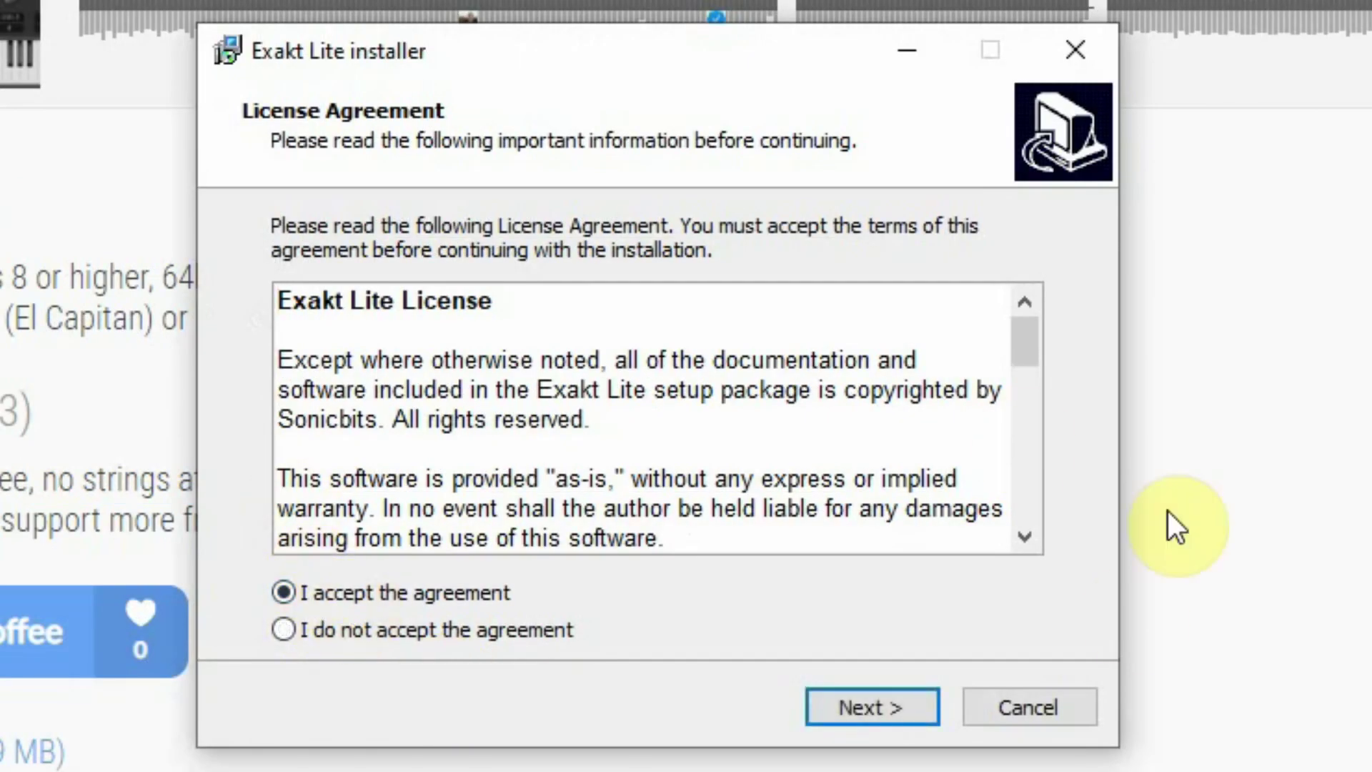
{"action": "left_click", "coordinate": [855, 704]}
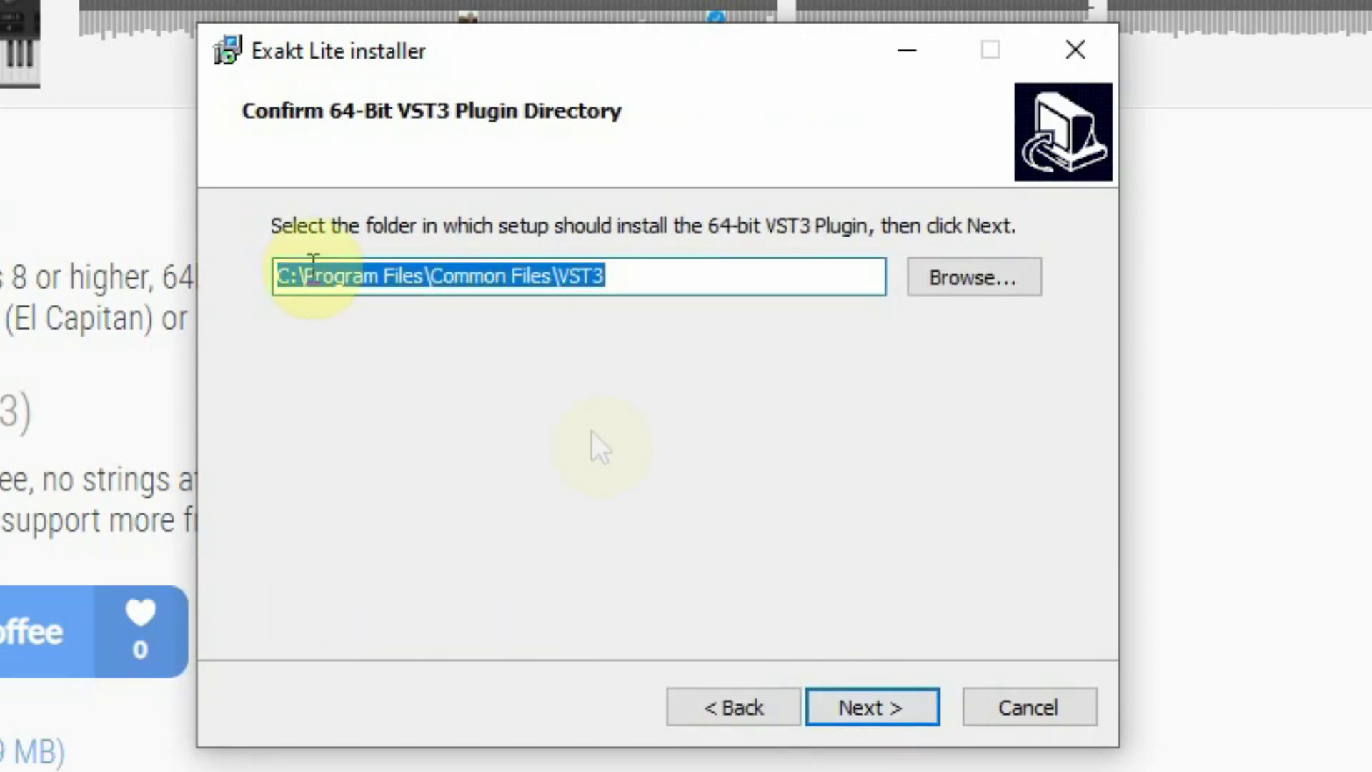
{"action": "left_click", "coordinate": [860, 700]}
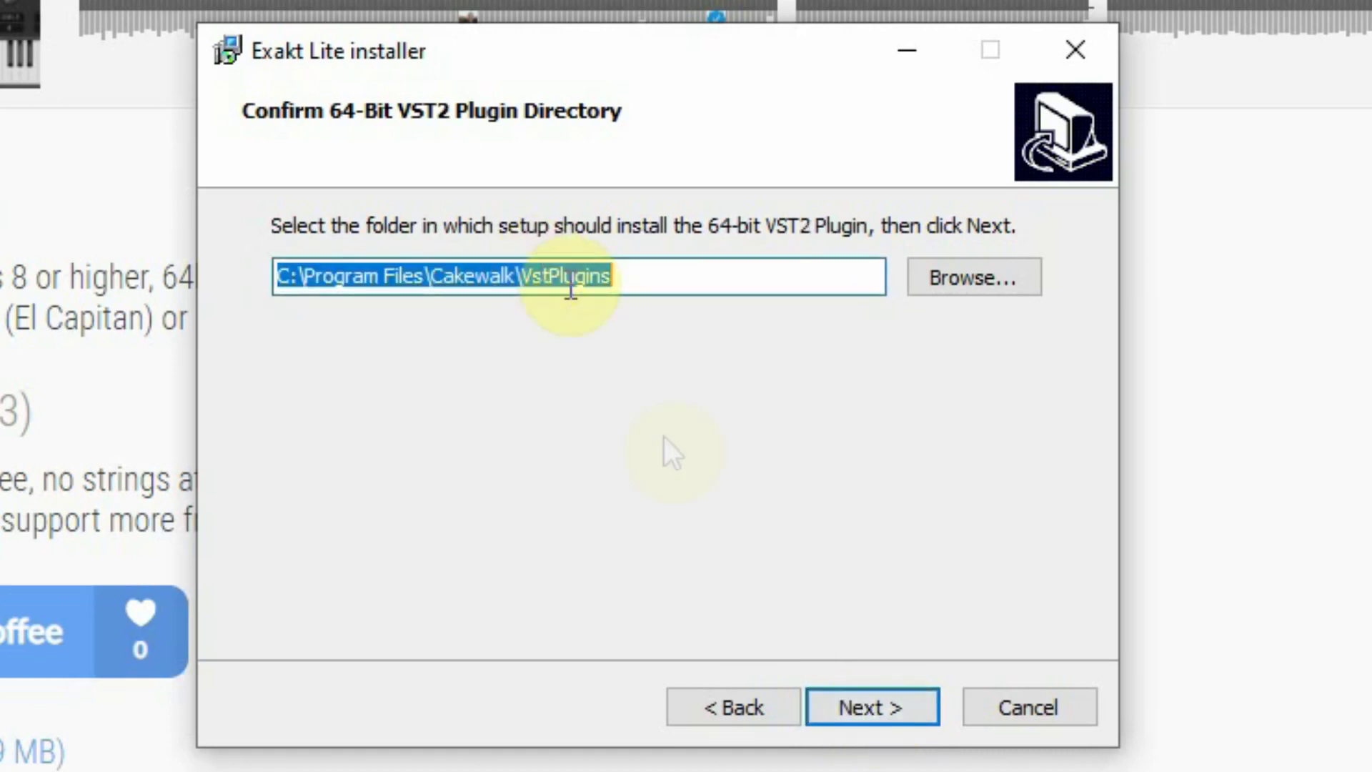
{"action": "left_click", "coordinate": [738, 714]}
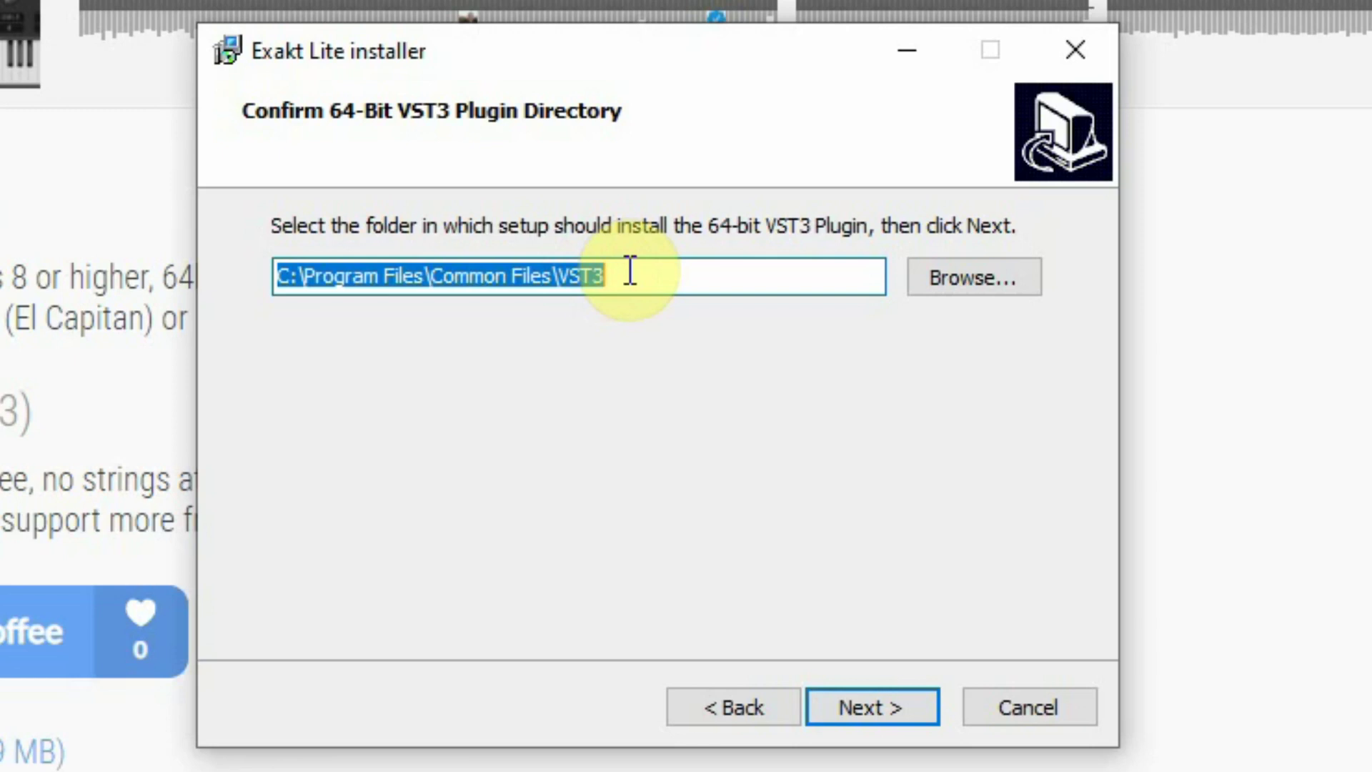
{"action": "left_click", "coordinate": [873, 702]}
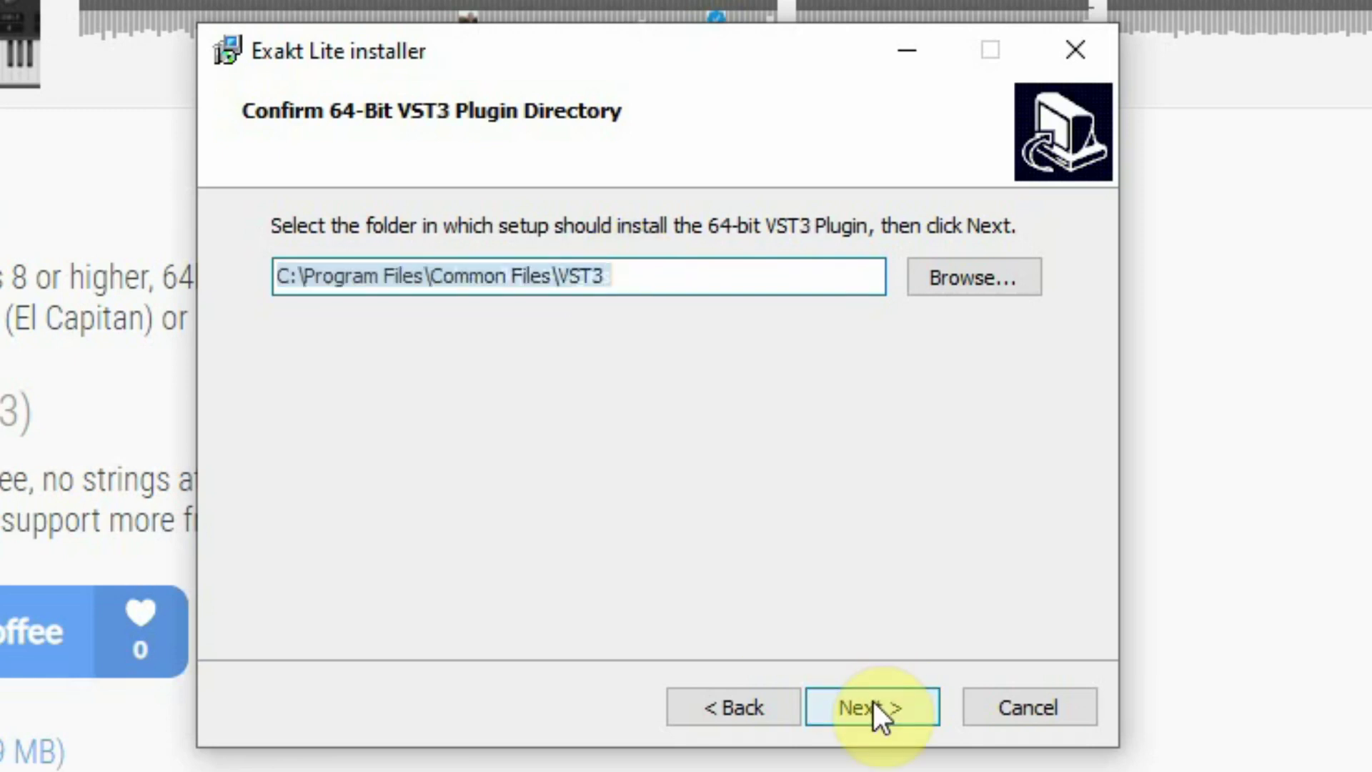
{"action": "left_click", "coordinate": [874, 702]}
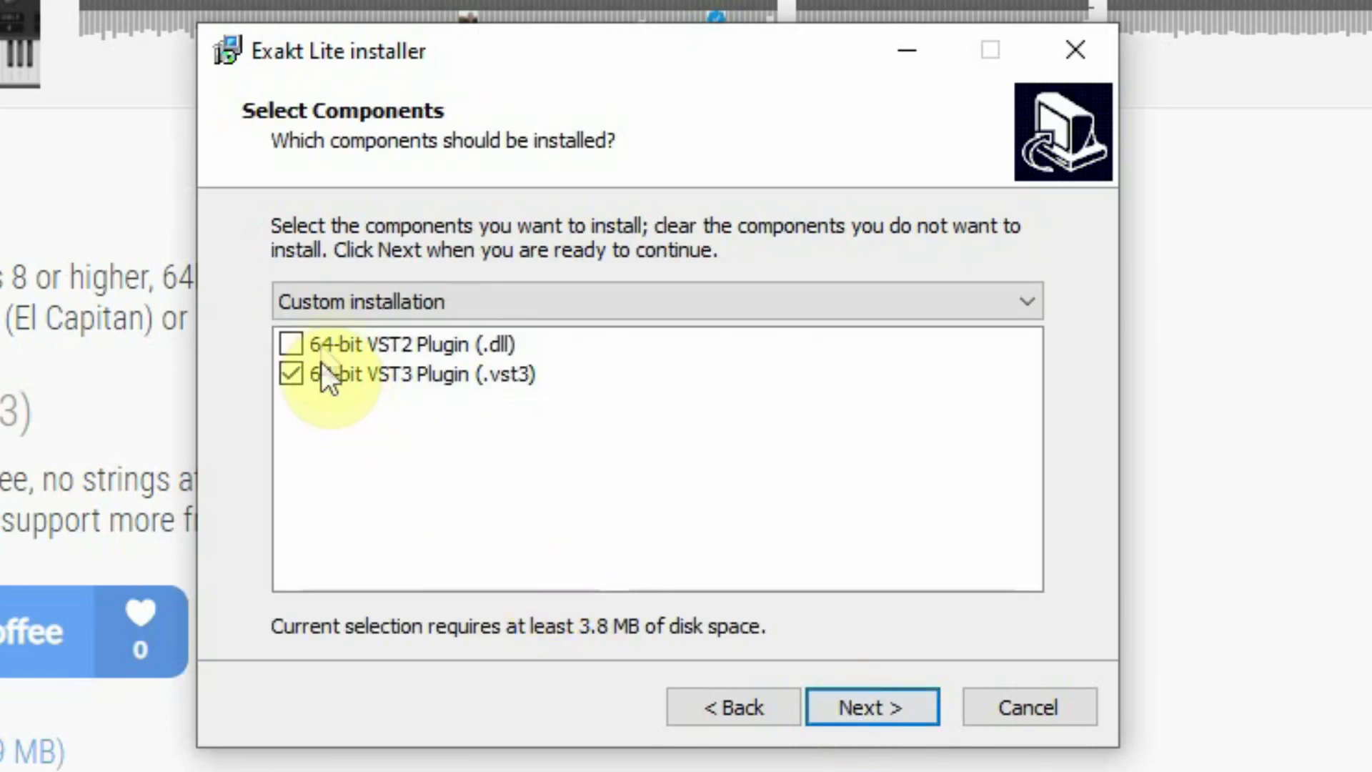
- Select only the 64-bit VST3 Plugin component and start the installation
{"action": "left_click", "coordinate": [305, 346]}
{"action": "left_click", "coordinate": [302, 378]}
{"action": "left_click", "coordinate": [302, 344]}
{"action": "left_click", "coordinate": [299, 373]}
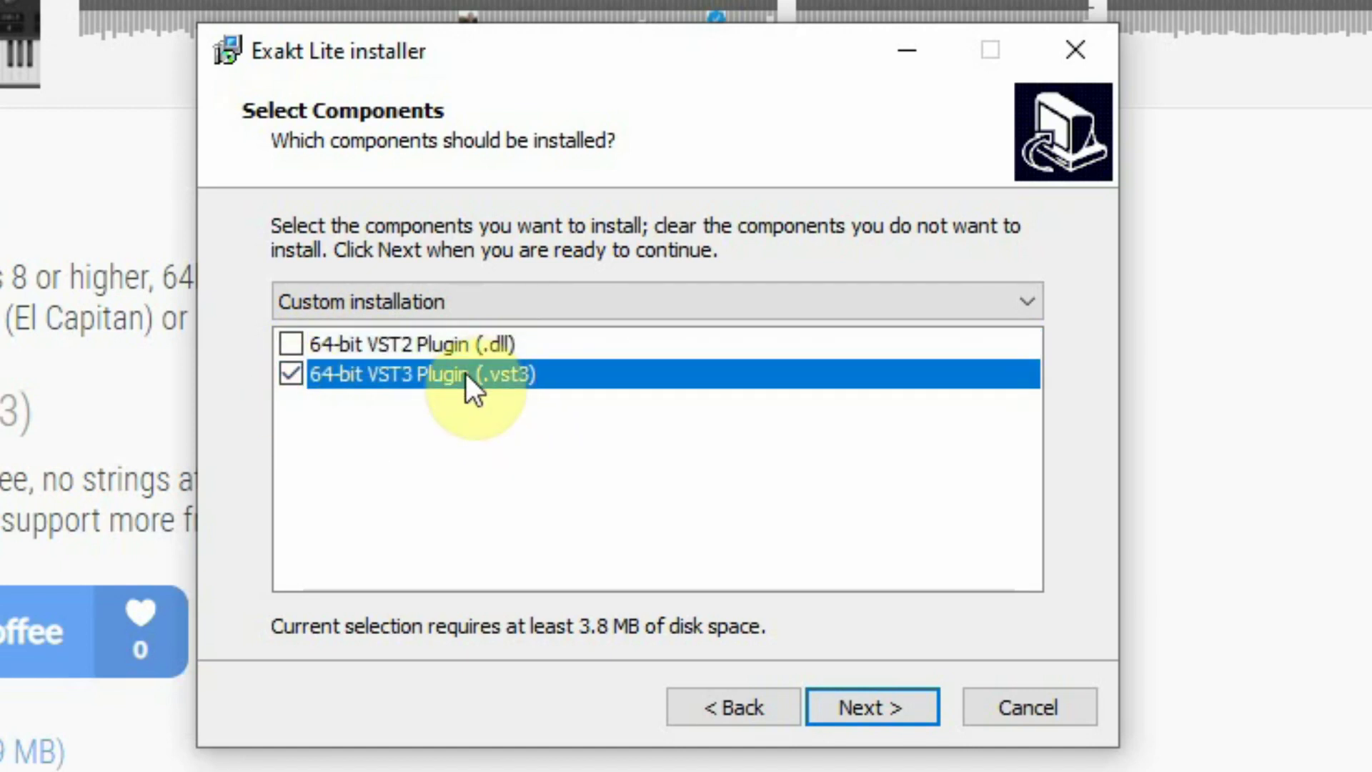
{"action": "left_click", "coordinate": [860, 704]}
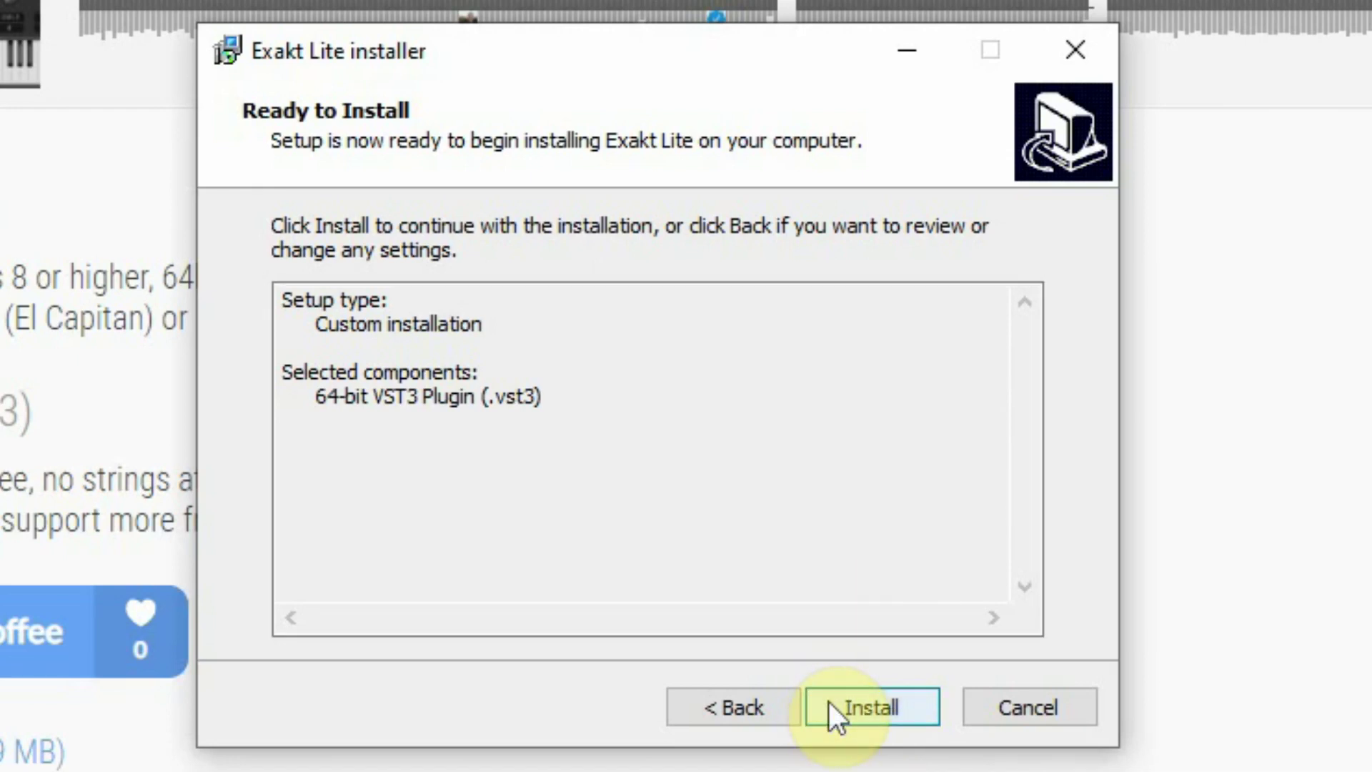
{"action": "left_click", "coordinate": [829, 702]}
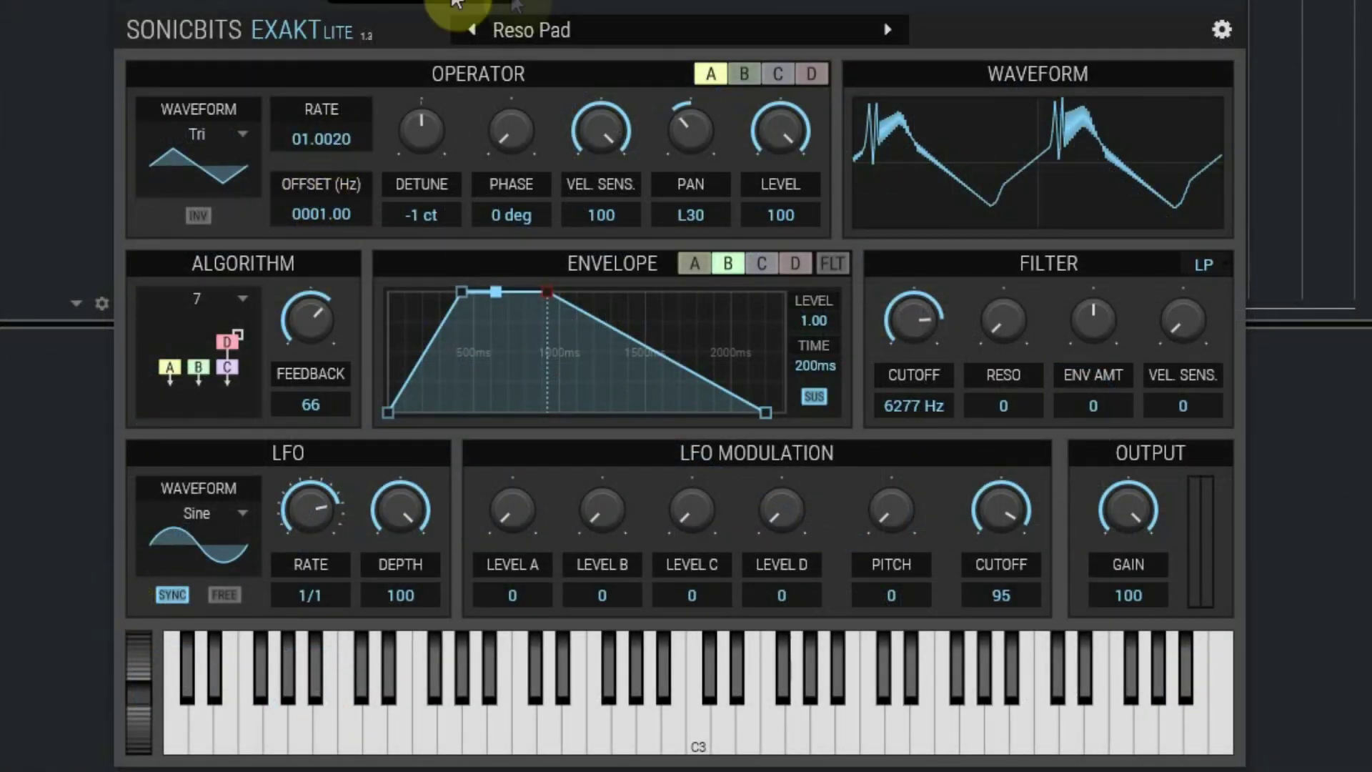
- Load the '01: Dream Pad' preset in place of Reso Pad
{"action": "left_click", "coordinate": [621, 30]}
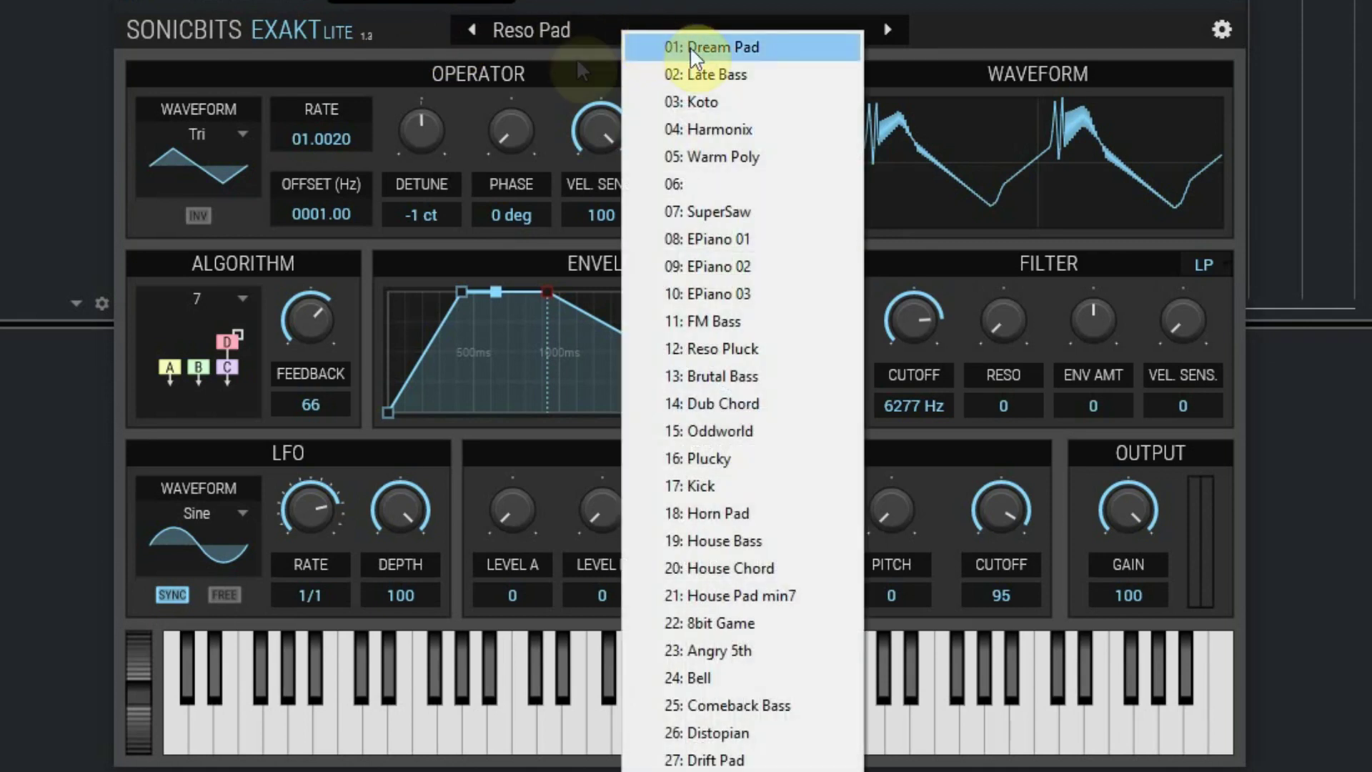
{"action": "left_click", "coordinate": [470, 29]}
{"action": "left_click", "coordinate": [471, 29]}
{"action": "left_click", "coordinate": [470, 29]}
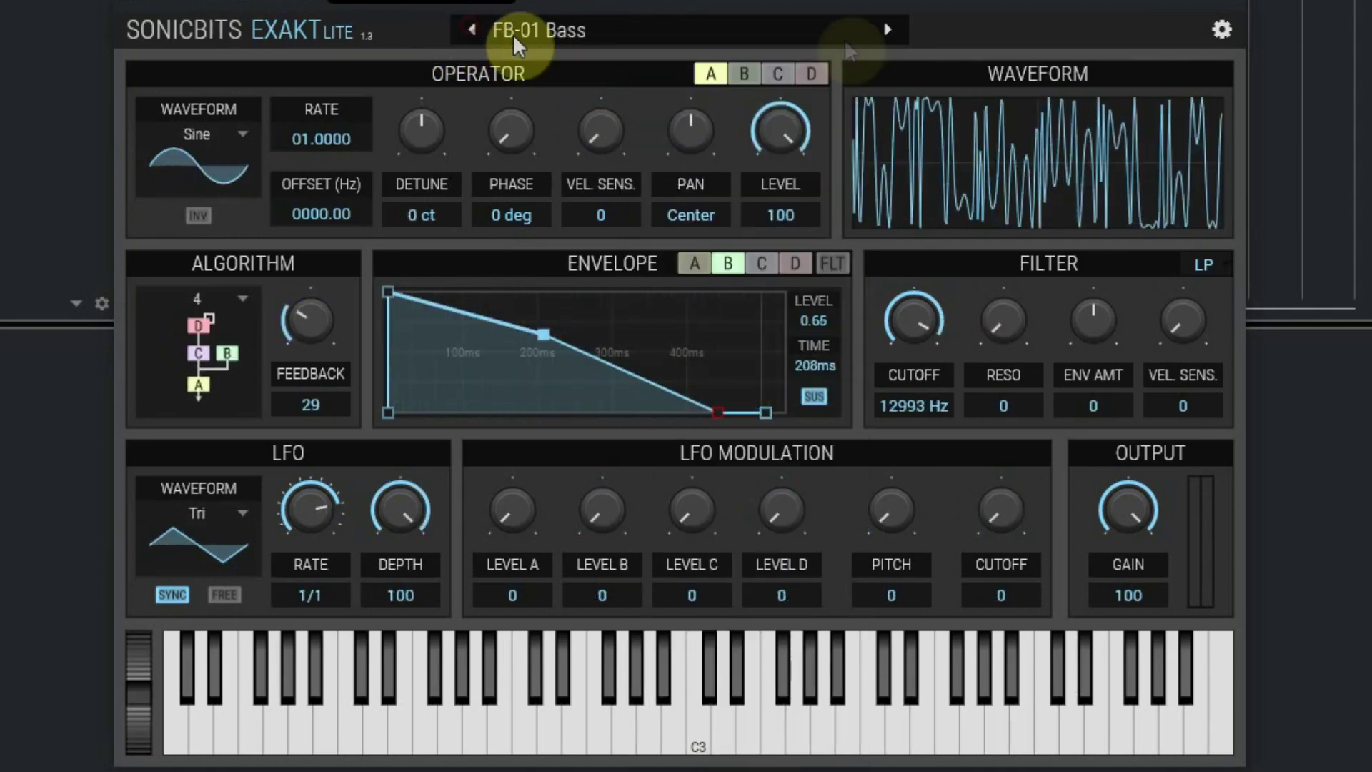
{"action": "left_click", "coordinate": [887, 30]}
{"action": "left_click", "coordinate": [607, 45]}
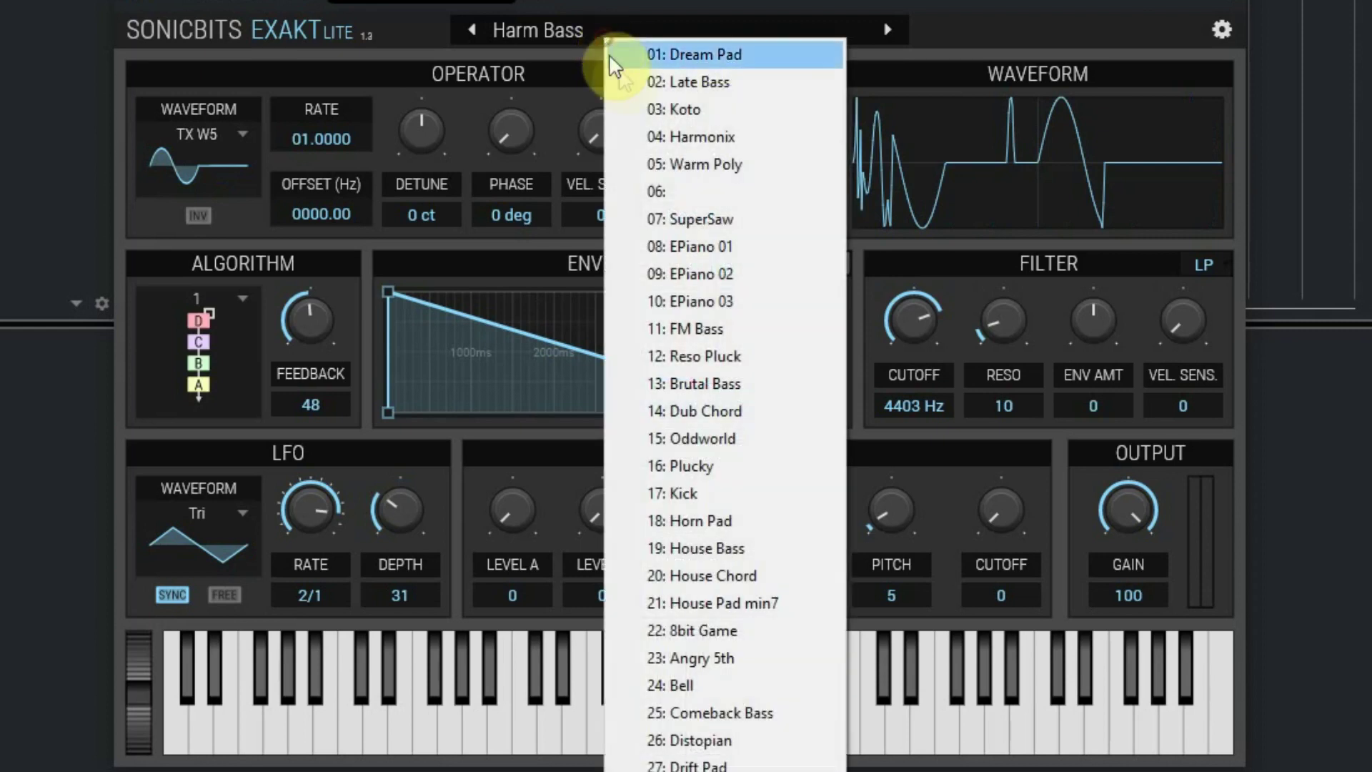
{"action": "left_click", "coordinate": [656, 53]}
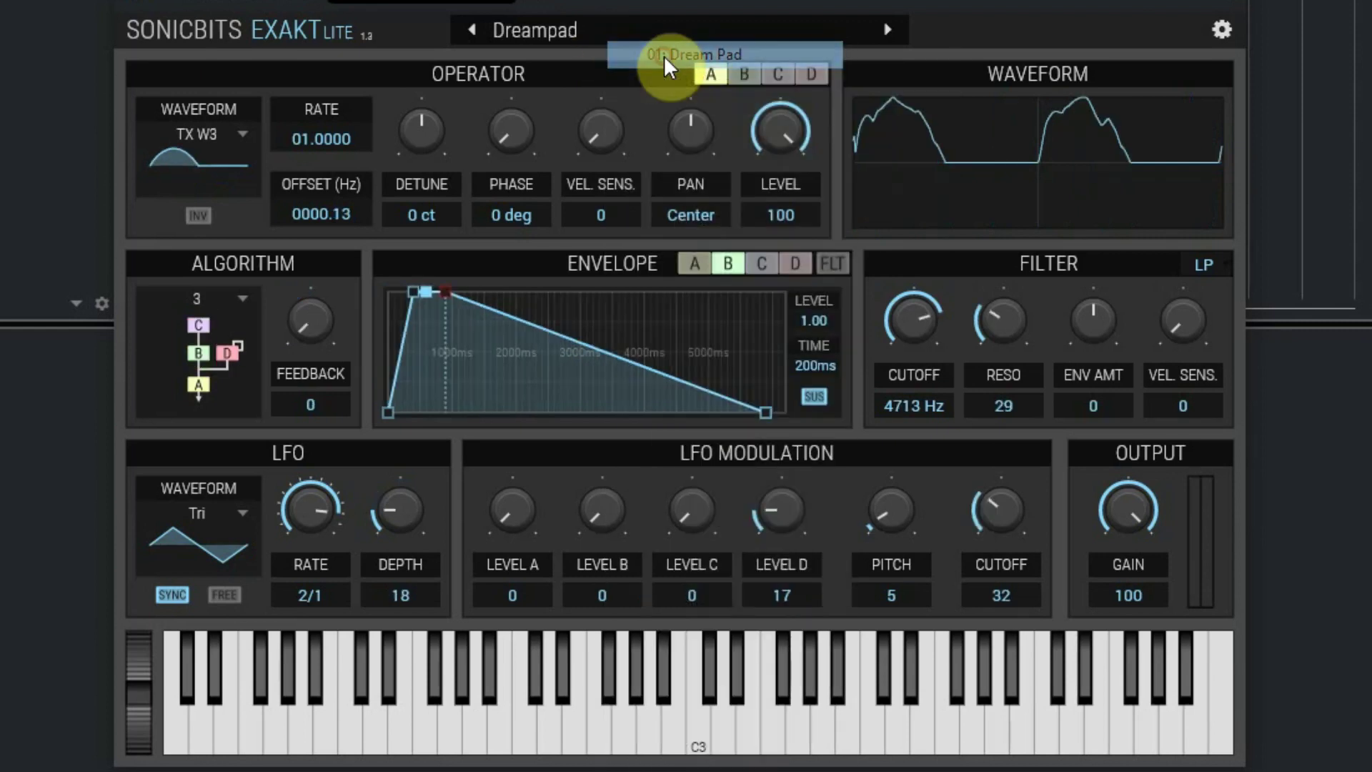
- Inspect the settings of operators B, C and D
{"action": "left_click", "coordinate": [574, 31]}
{"action": "left_click", "coordinate": [544, 37]}
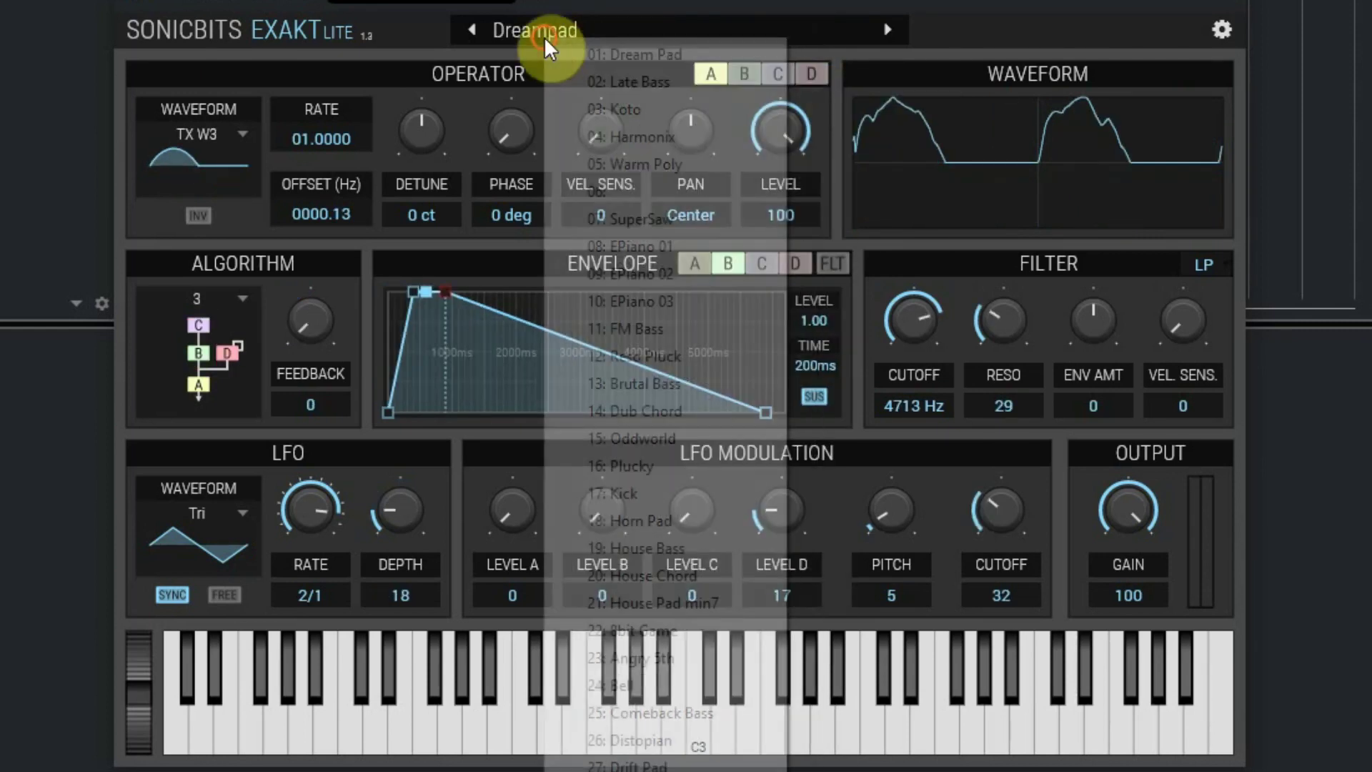
{"action": "left_click", "coordinate": [517, 41]}
{"action": "left_click", "coordinate": [415, 24]}
{"action": "left_click", "coordinate": [747, 74]}
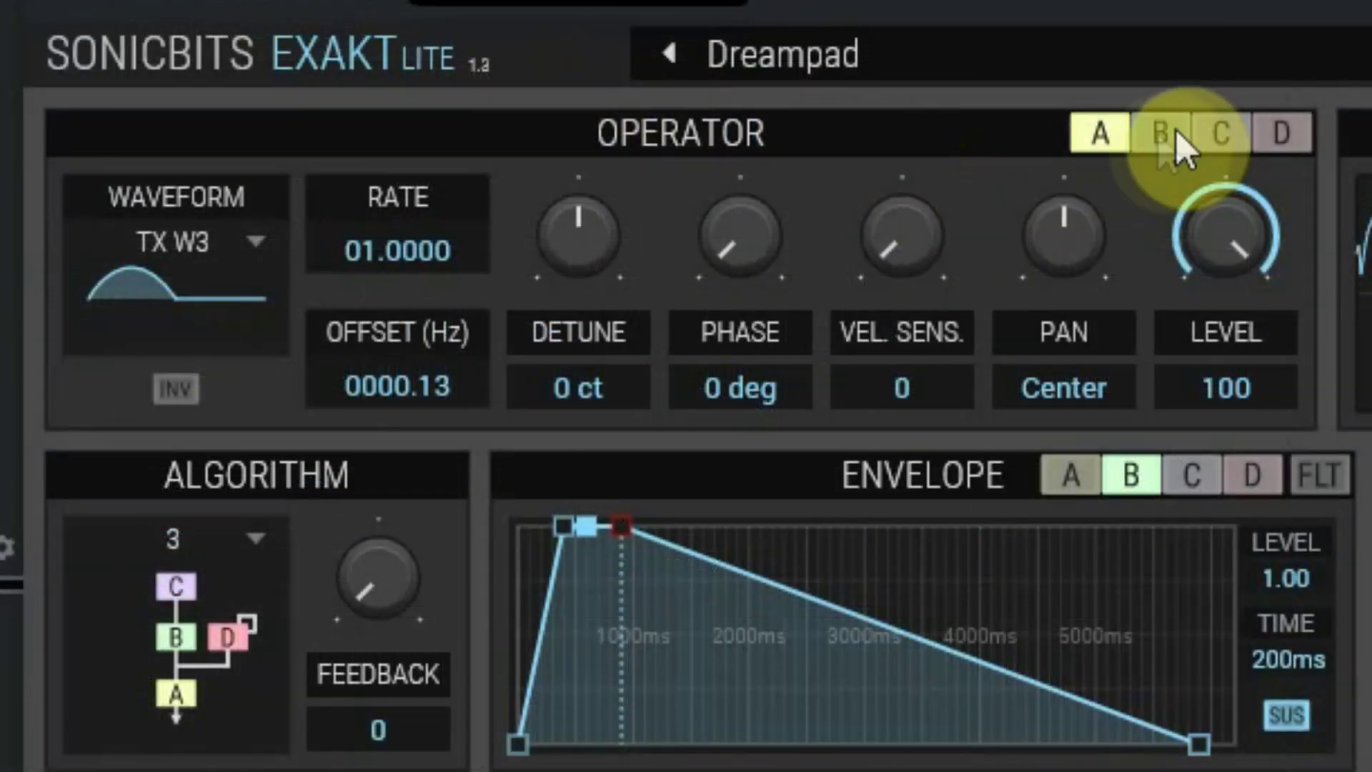
{"action": "left_click", "coordinate": [1219, 138]}
{"action": "left_click", "coordinate": [1280, 136]}
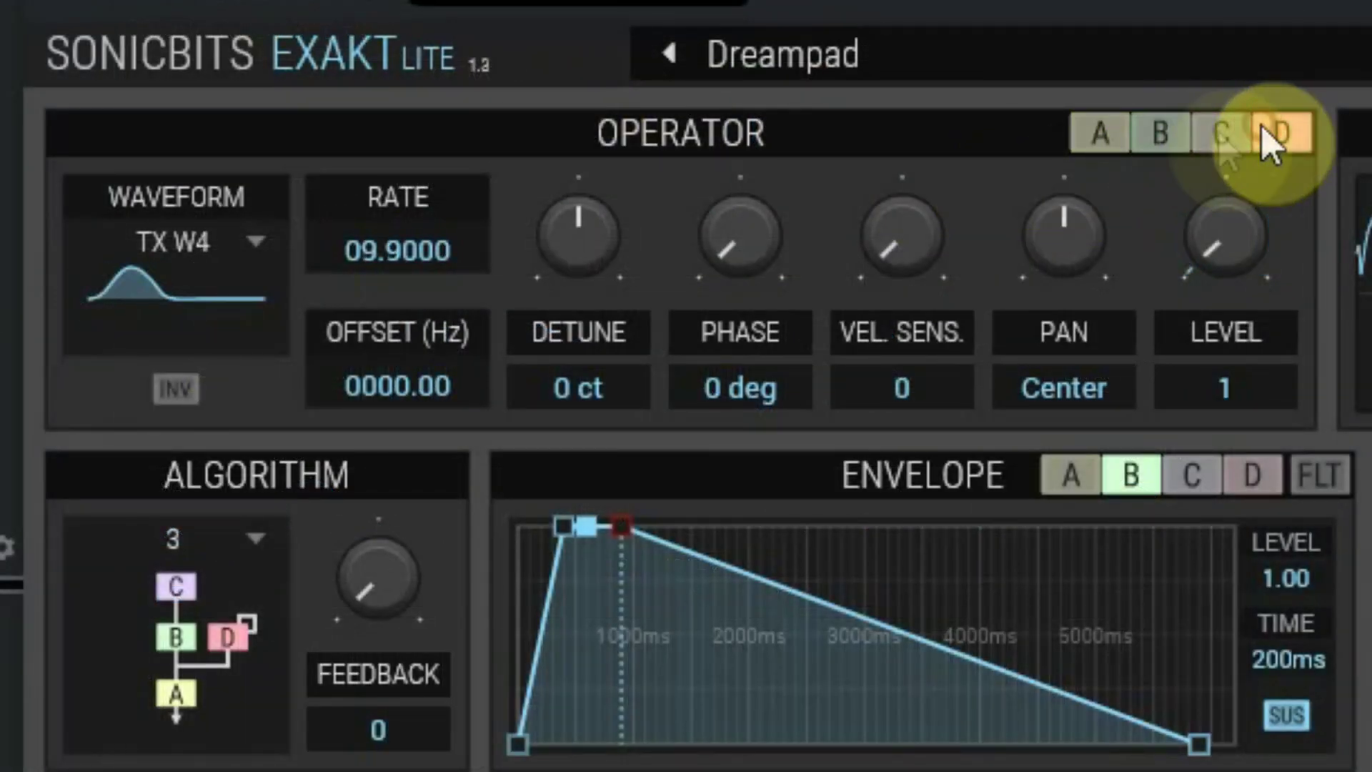
- Lower operator A's level from 100 to 98, keeping the TX W3 waveform
{"action": "left_click", "coordinate": [1103, 137]}
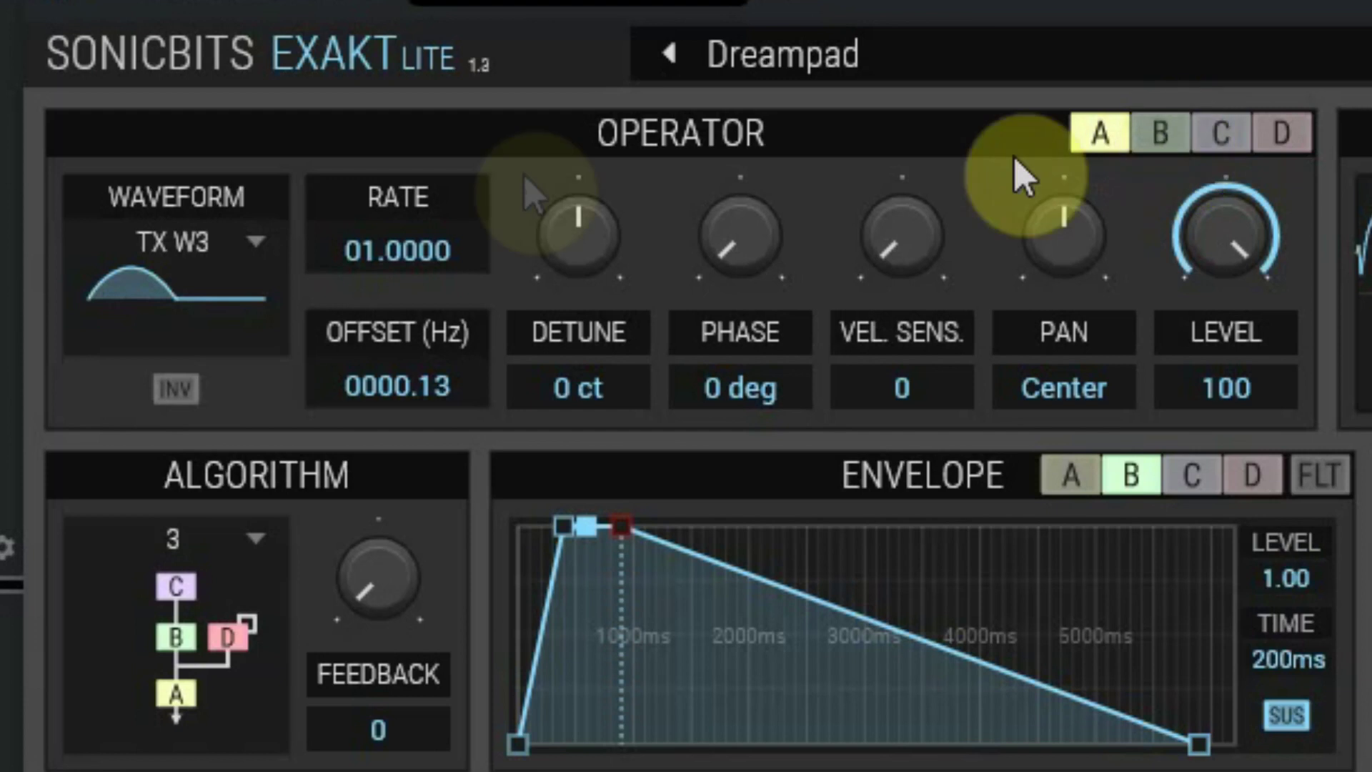
{"action": "left_click", "coordinate": [274, 243]}
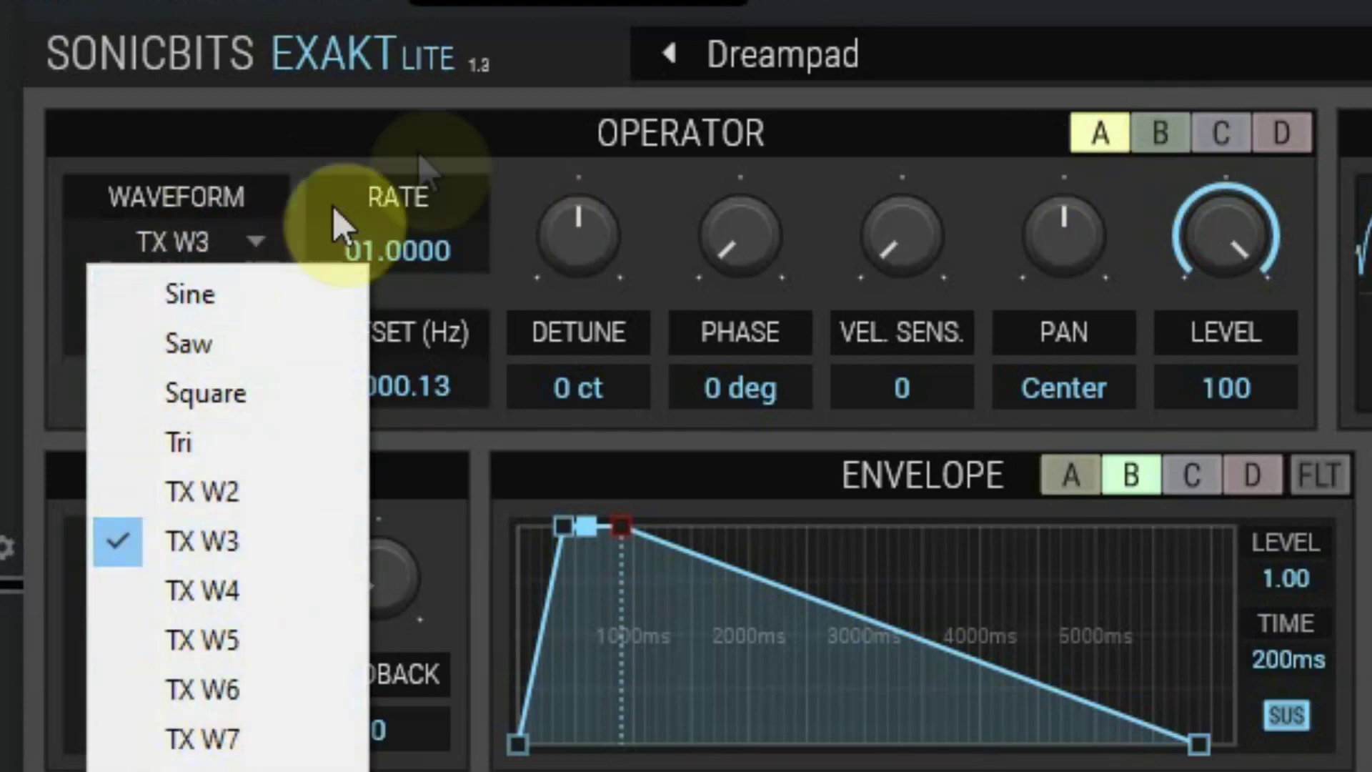
{"action": "left_click", "coordinate": [499, 176]}
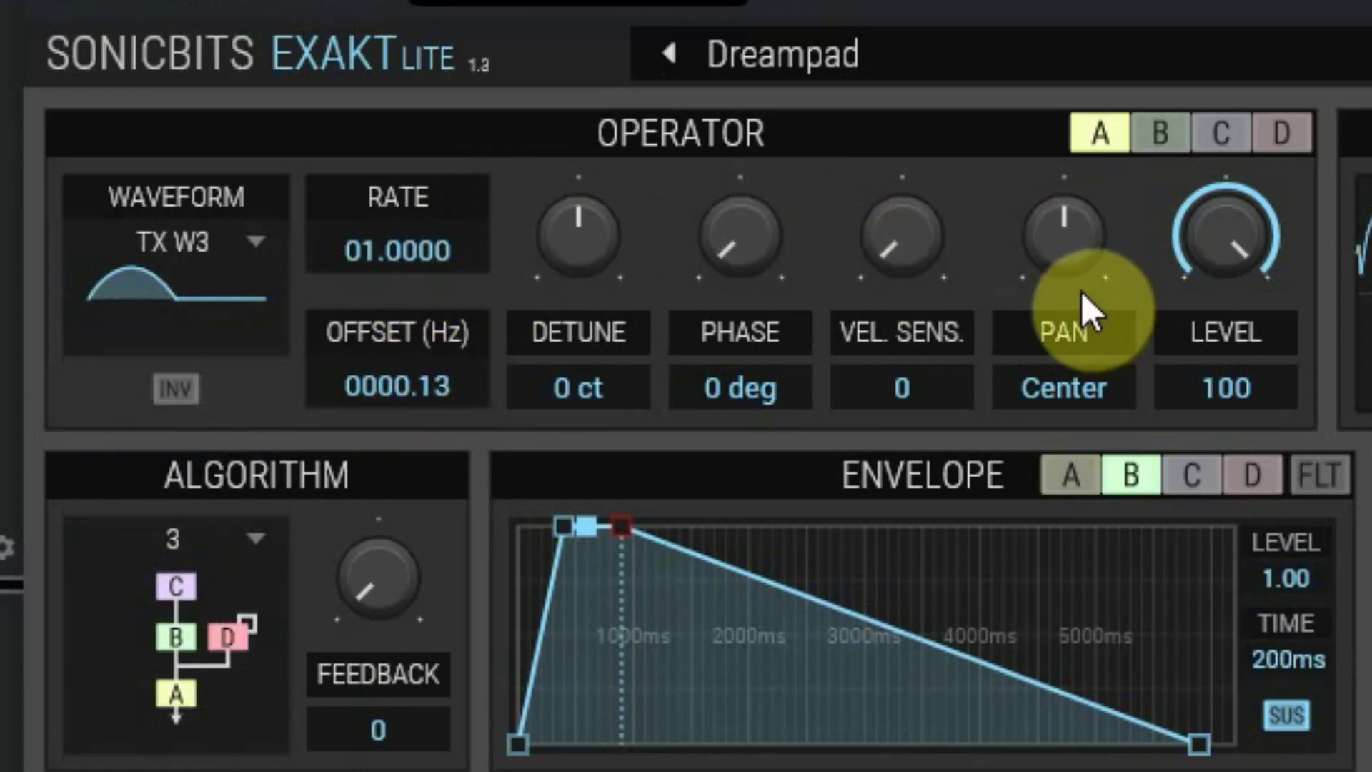
{"action": "mouse_move", "coordinate": [1202, 234]}
{"action": "left_mouse_down"}
{"action": "mouse_move", "coordinate": [1202, 264]}
{"action": "mouse_move", "coordinate": [1202, 239]}
{"action": "left_mouse_up"}
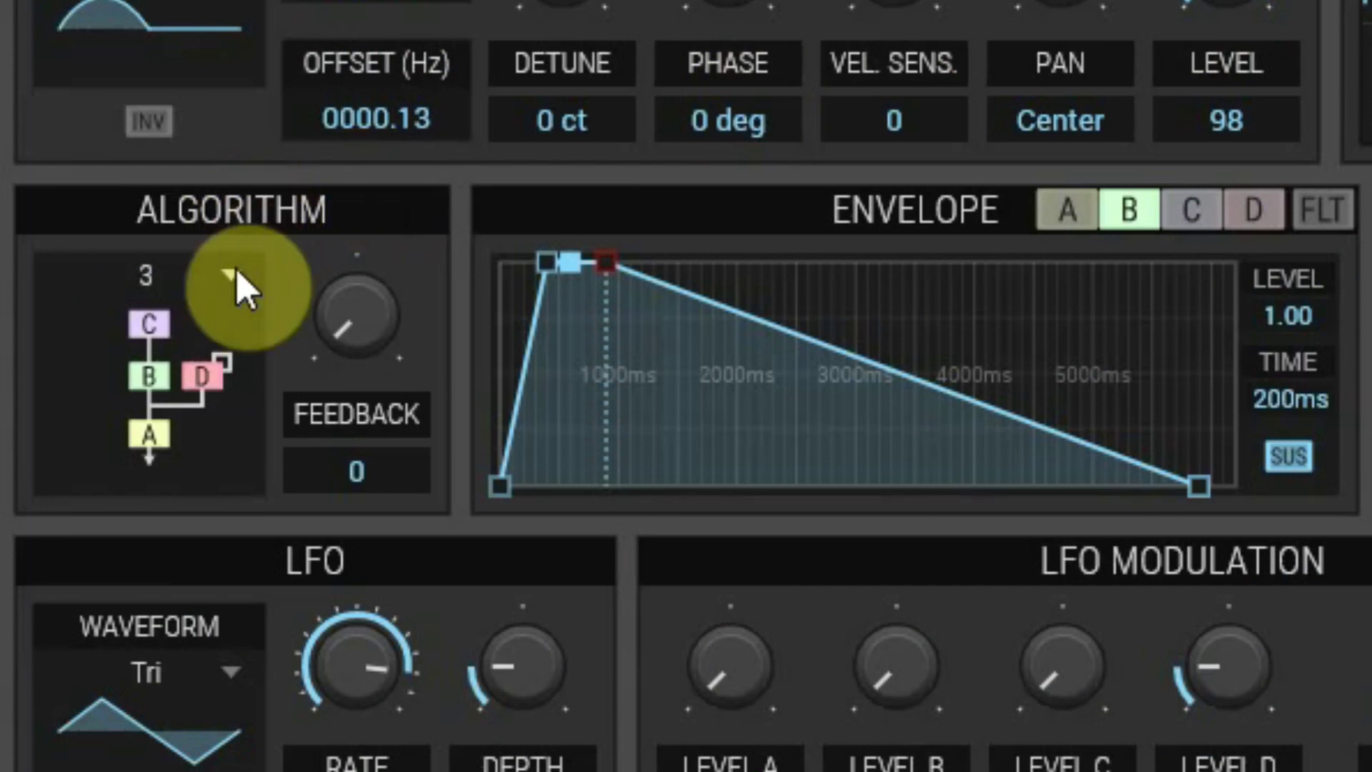
- Switch the FM algorithm to 1, a single D-C-B-A stack, after briefly trying 8
{"action": "left_click", "coordinate": [233, 275]}
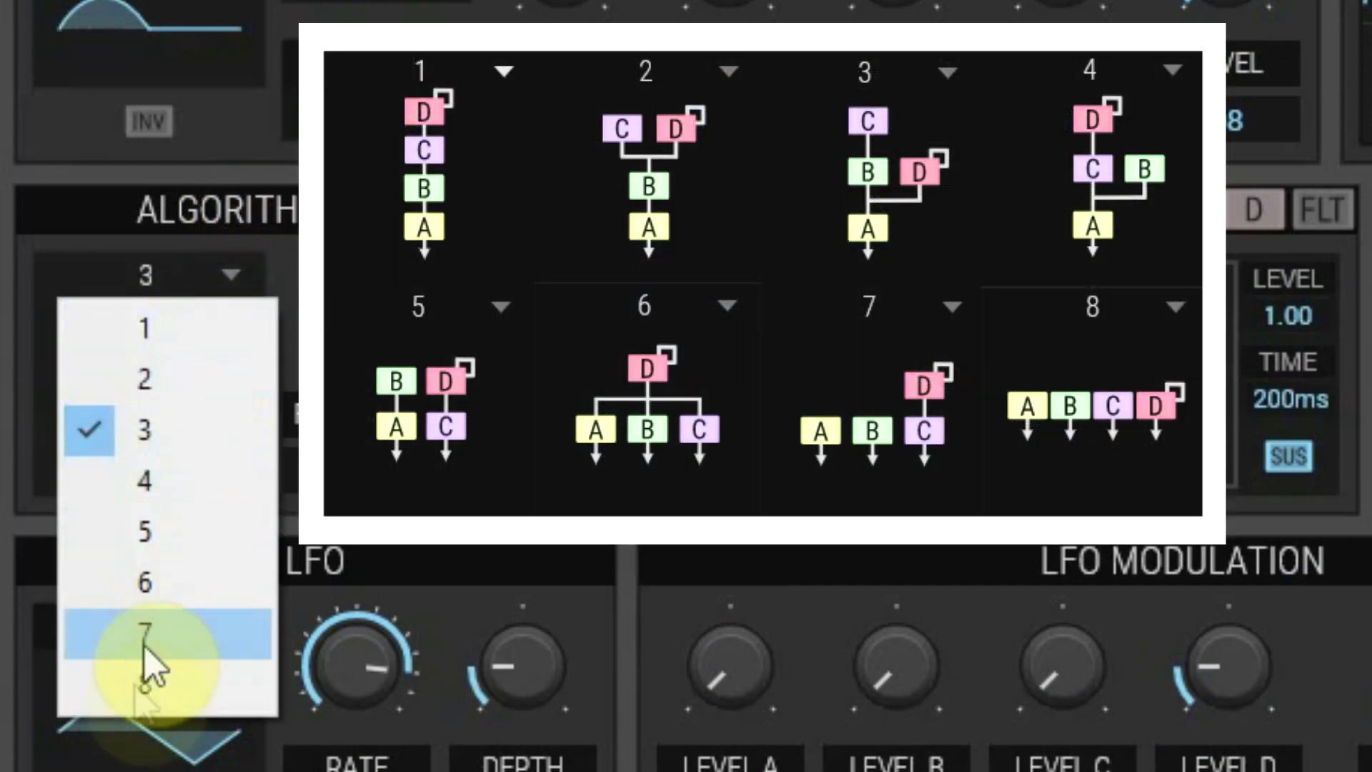
{"action": "left_click", "coordinate": [230, 276]}
{"action": "left_click", "coordinate": [235, 281]}
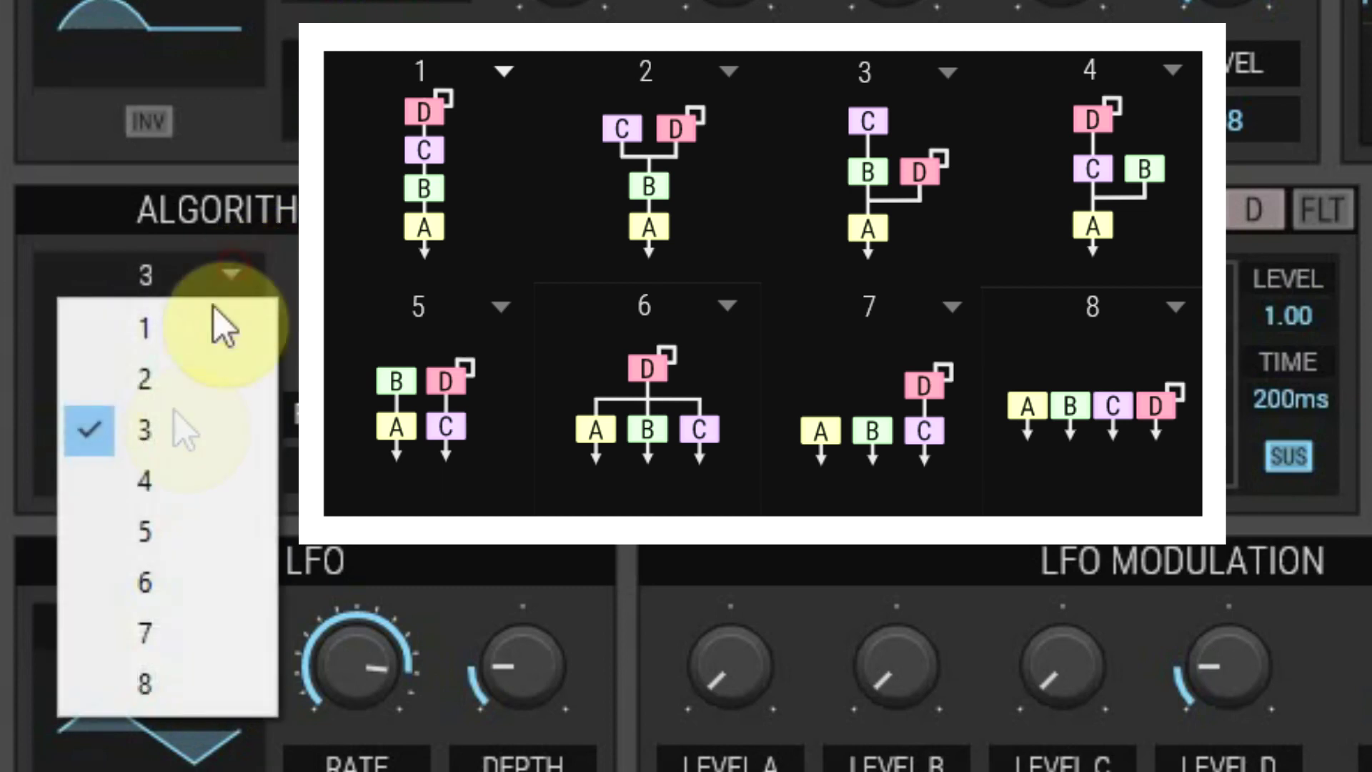
{"action": "left_click", "coordinate": [133, 679]}
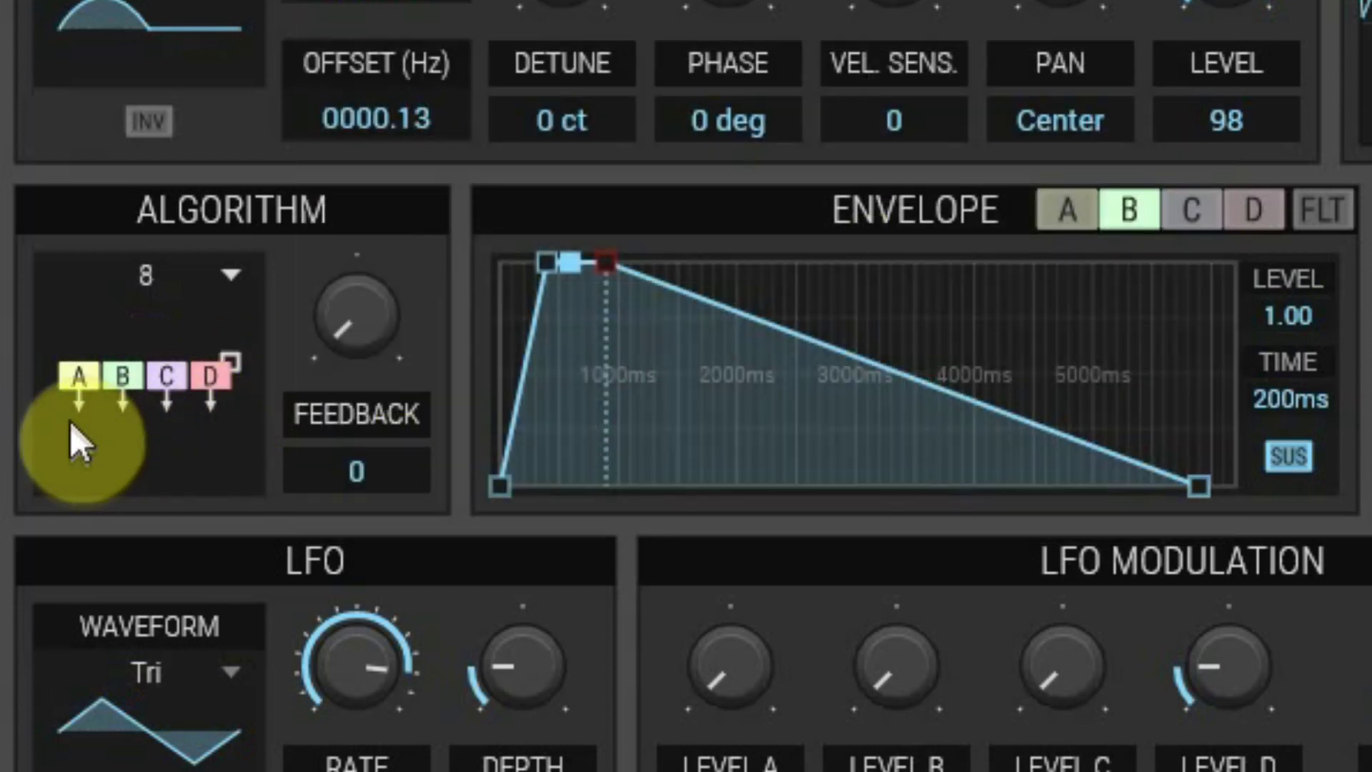
{"action": "left_click", "coordinate": [231, 275]}
{"action": "left_click", "coordinate": [173, 351]}
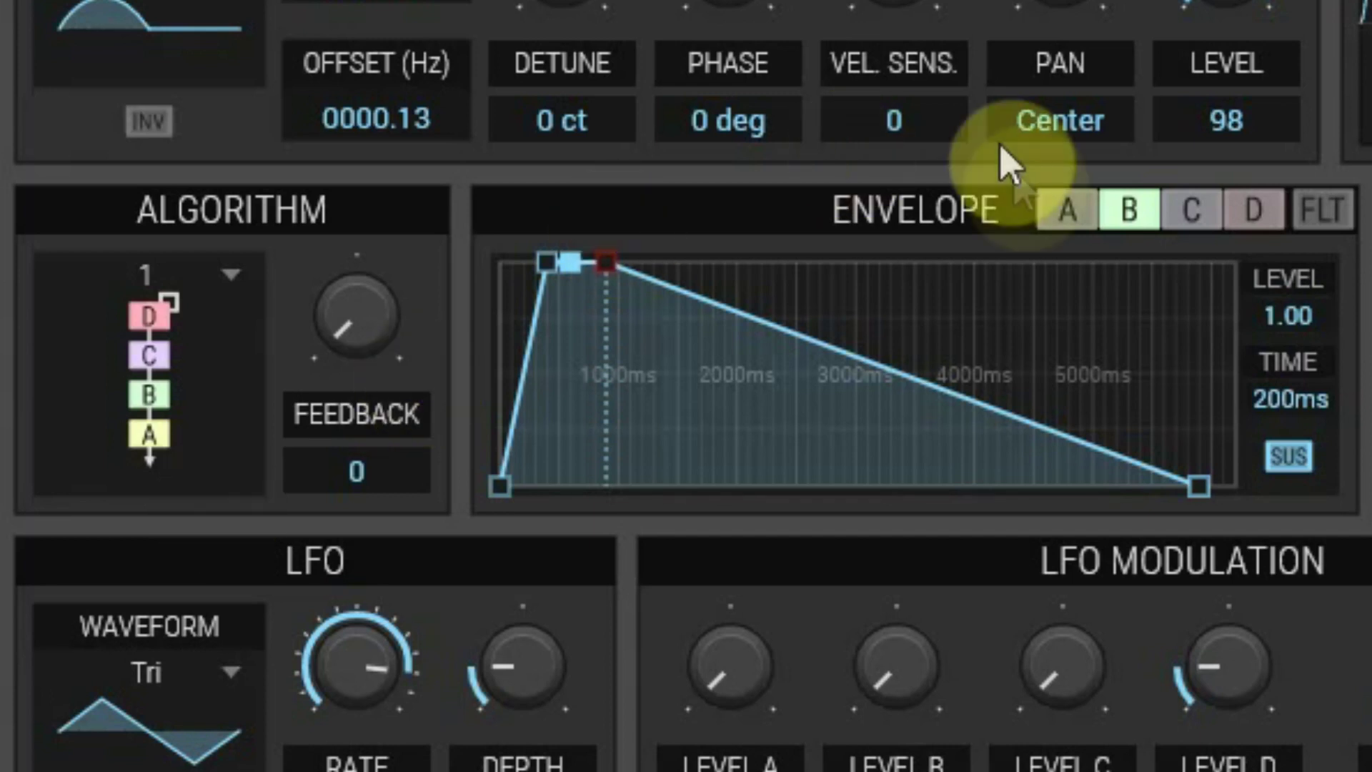
- Reshape operator B's envelope to dip after the attack and peak again at 0.76
{"action": "left_click", "coordinate": [1070, 209]}
{"action": "left_click", "coordinate": [1124, 205]}
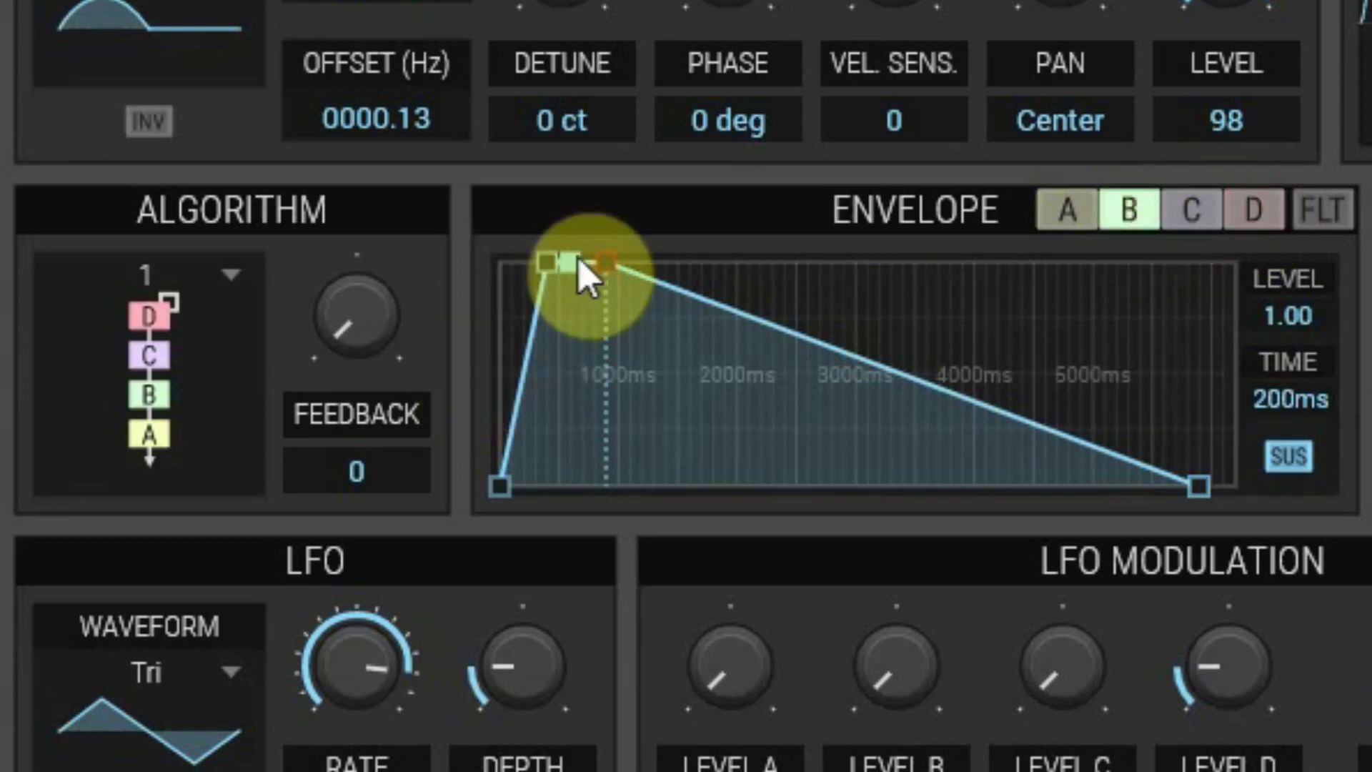
{"action": "left_click_drag", "start_coordinate": [579, 261], "coordinate": [662, 426]}
{"action": "left_click_drag", "start_coordinate": [651, 263], "coordinate": [714, 316]}
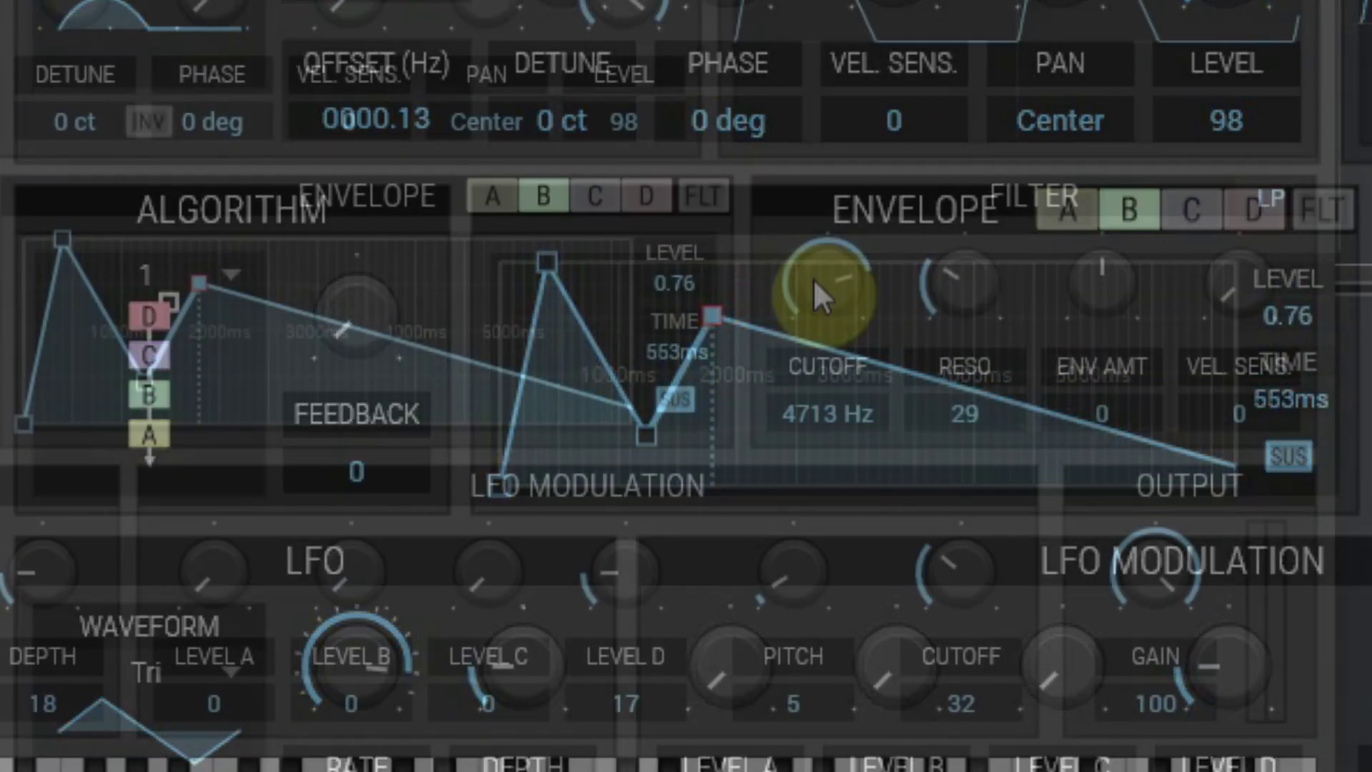
- Lower the filter cutoff to 2673 Hz, keeping the low-pass filter type
{"action": "left_click_drag", "start_coordinate": [827, 275], "coordinate": [947, 282]}
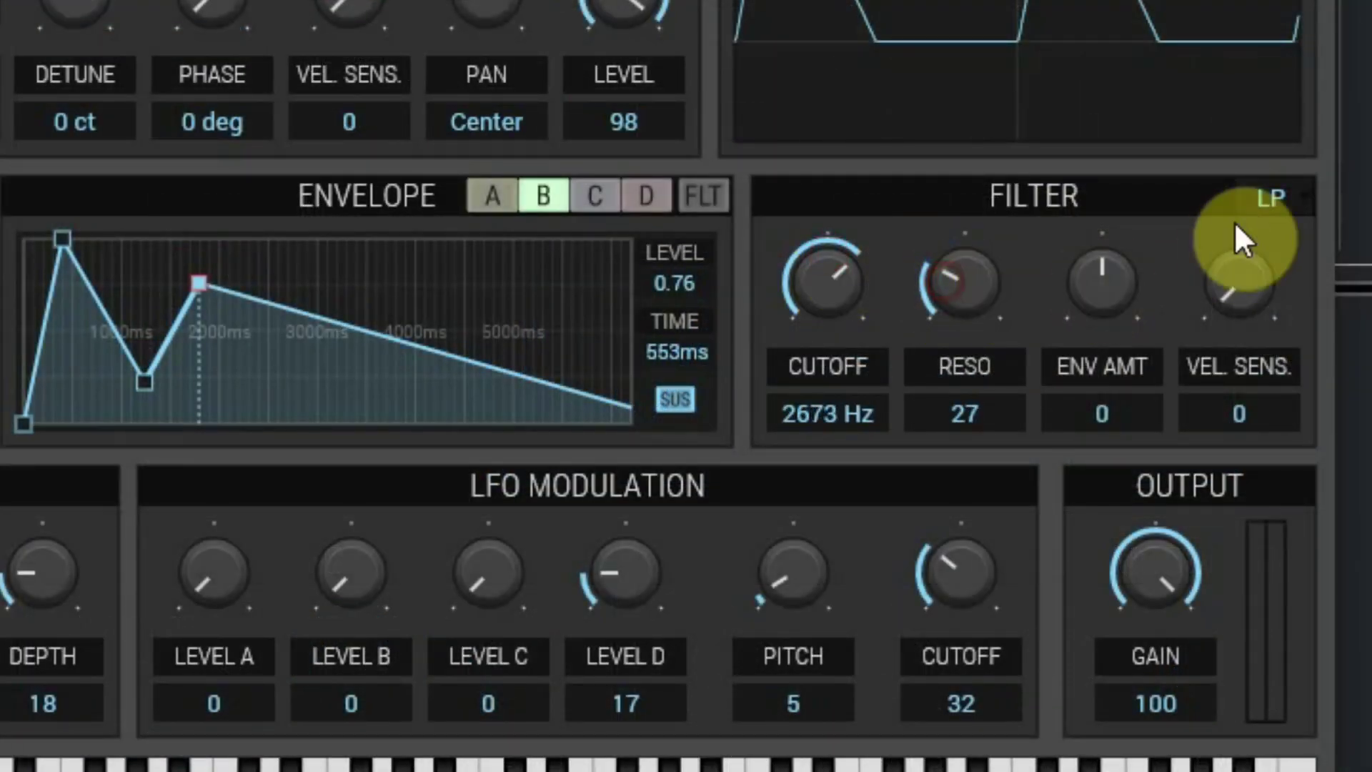
{"action": "left_click", "coordinate": [1271, 196]}
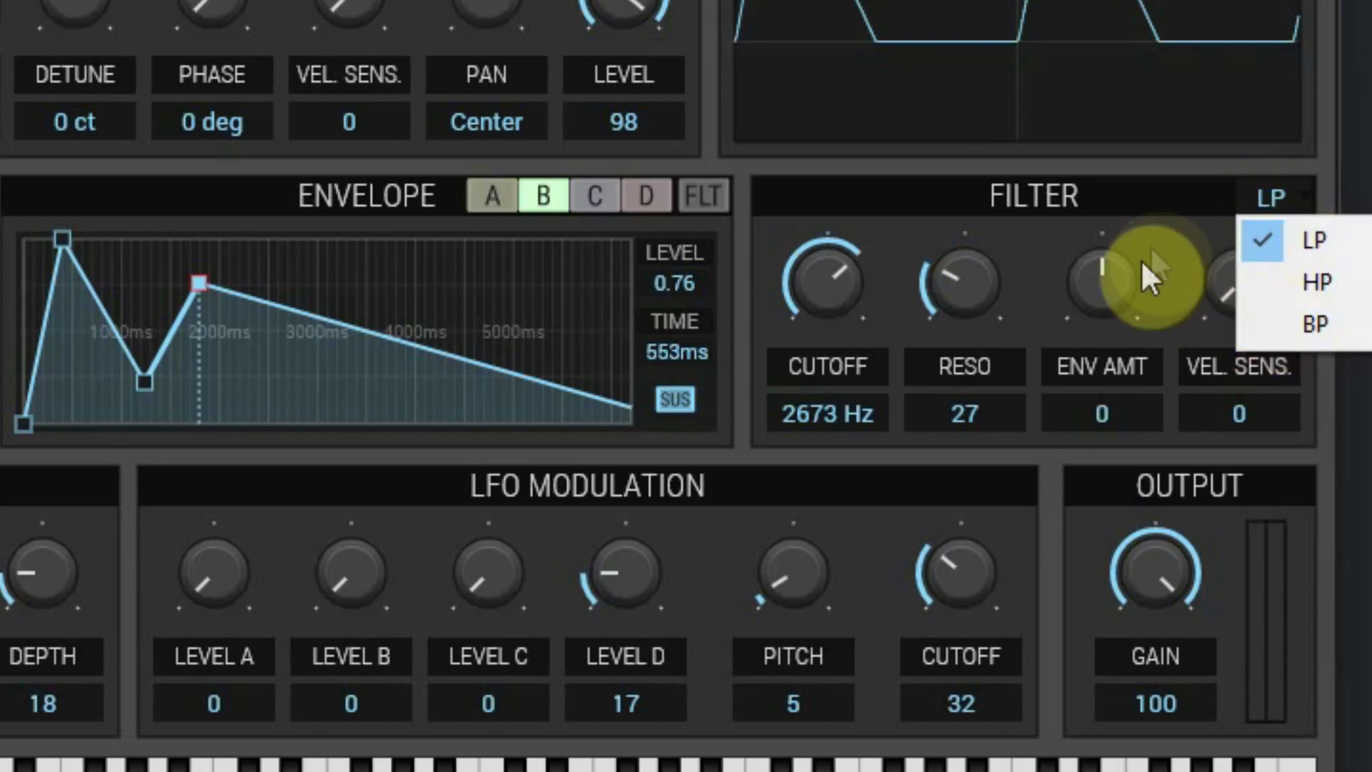
{"action": "left_click", "coordinate": [1162, 237]}
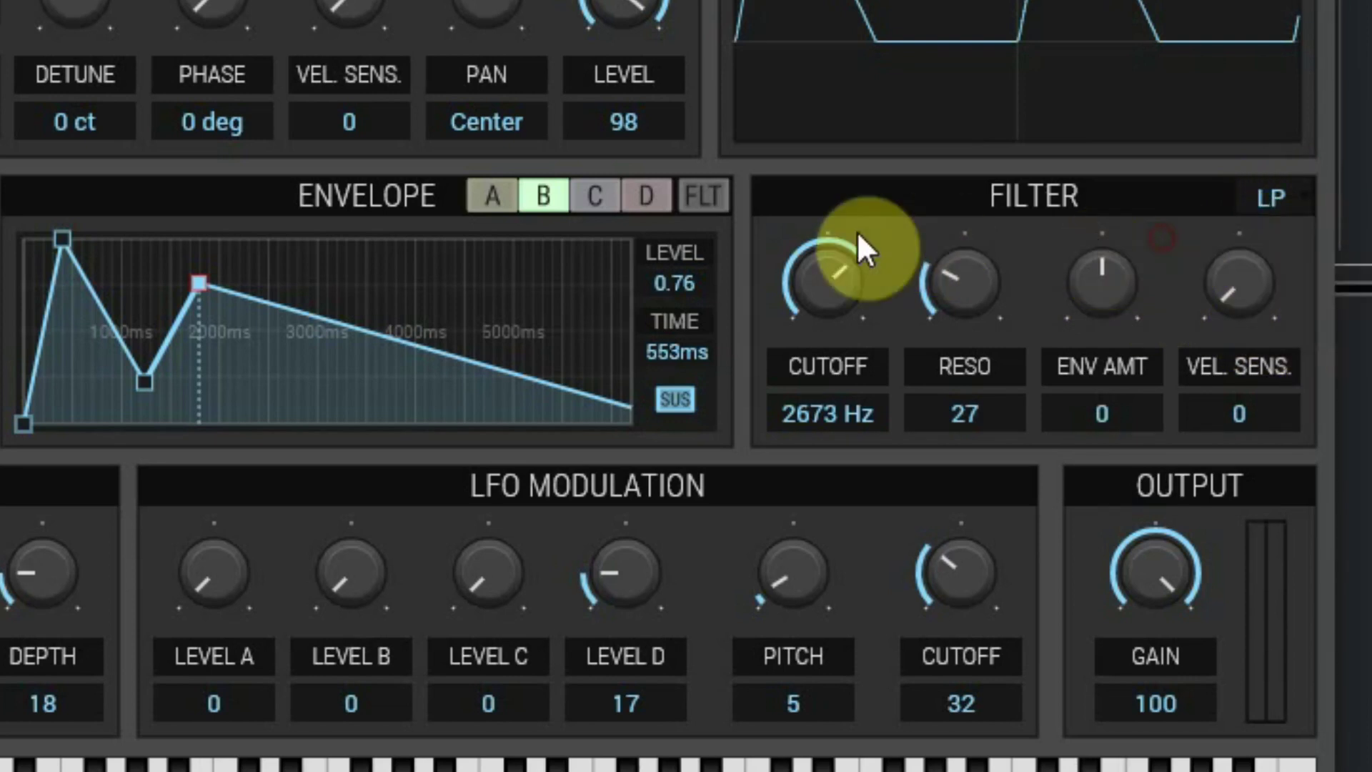
{"action": "left_click", "coordinate": [703, 195]}
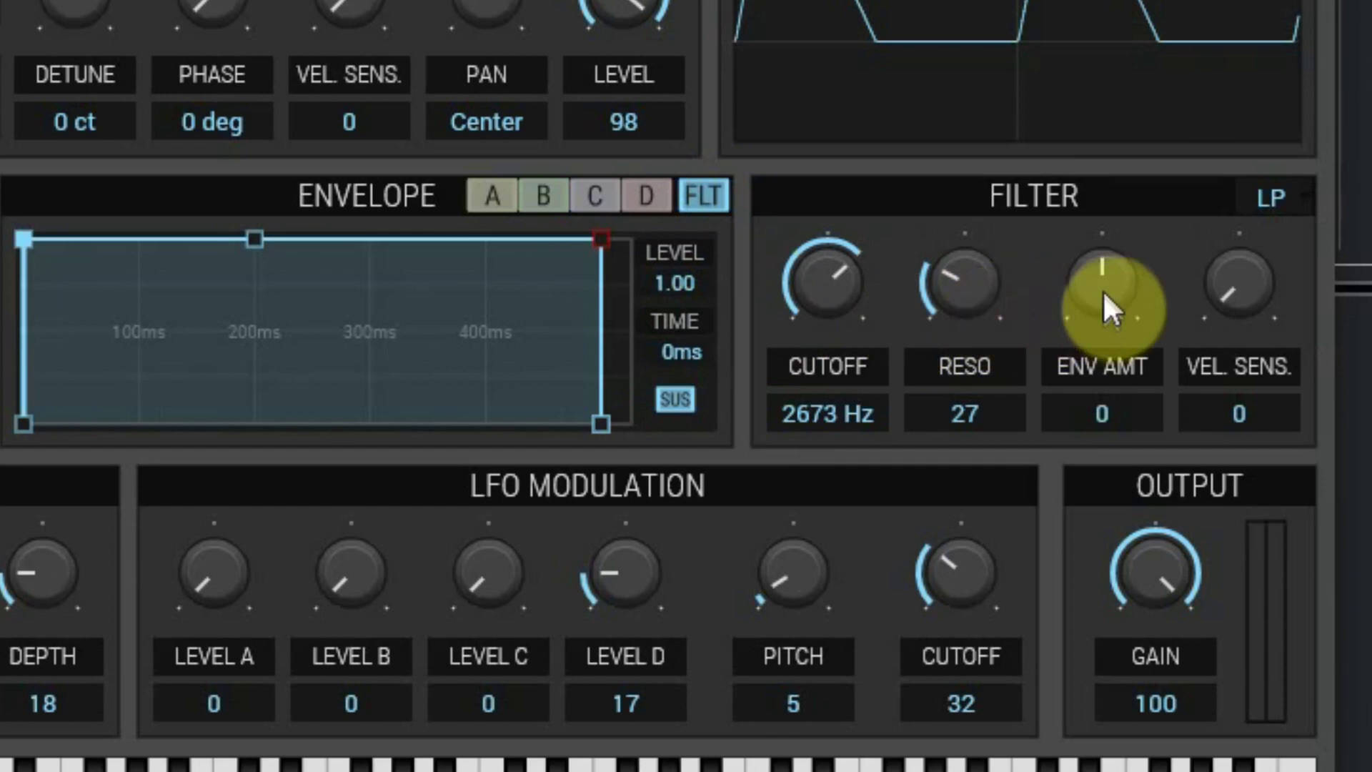
- Set the filter envelope amount to 51 and velocity sensitivity to 62
{"action": "left_click_drag", "start_coordinate": [1103, 290], "coordinate": [1103, 274]}
{"action": "left_click_drag", "start_coordinate": [1209, 302], "coordinate": [1209, 296]}
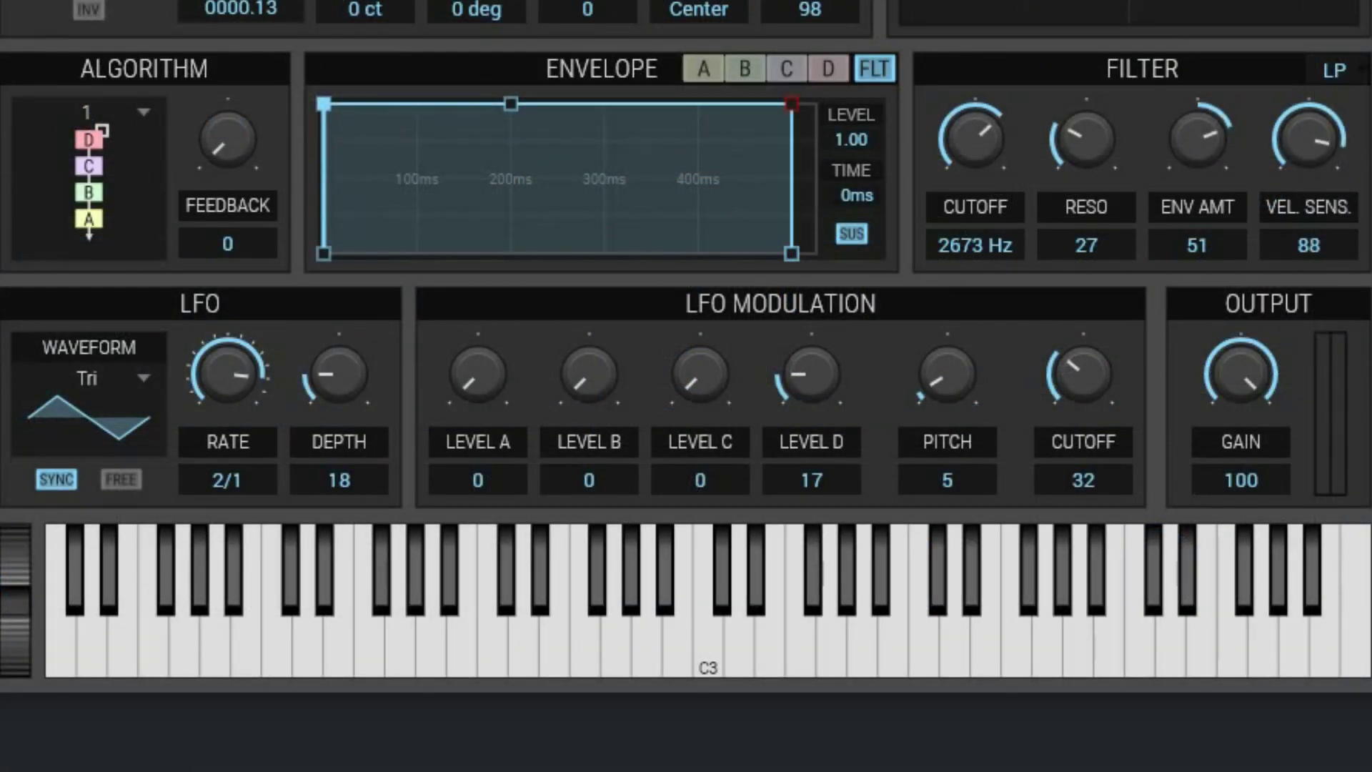
{"action": "left_click_drag", "start_coordinate": [1308, 135], "coordinate": [1308, 153]}
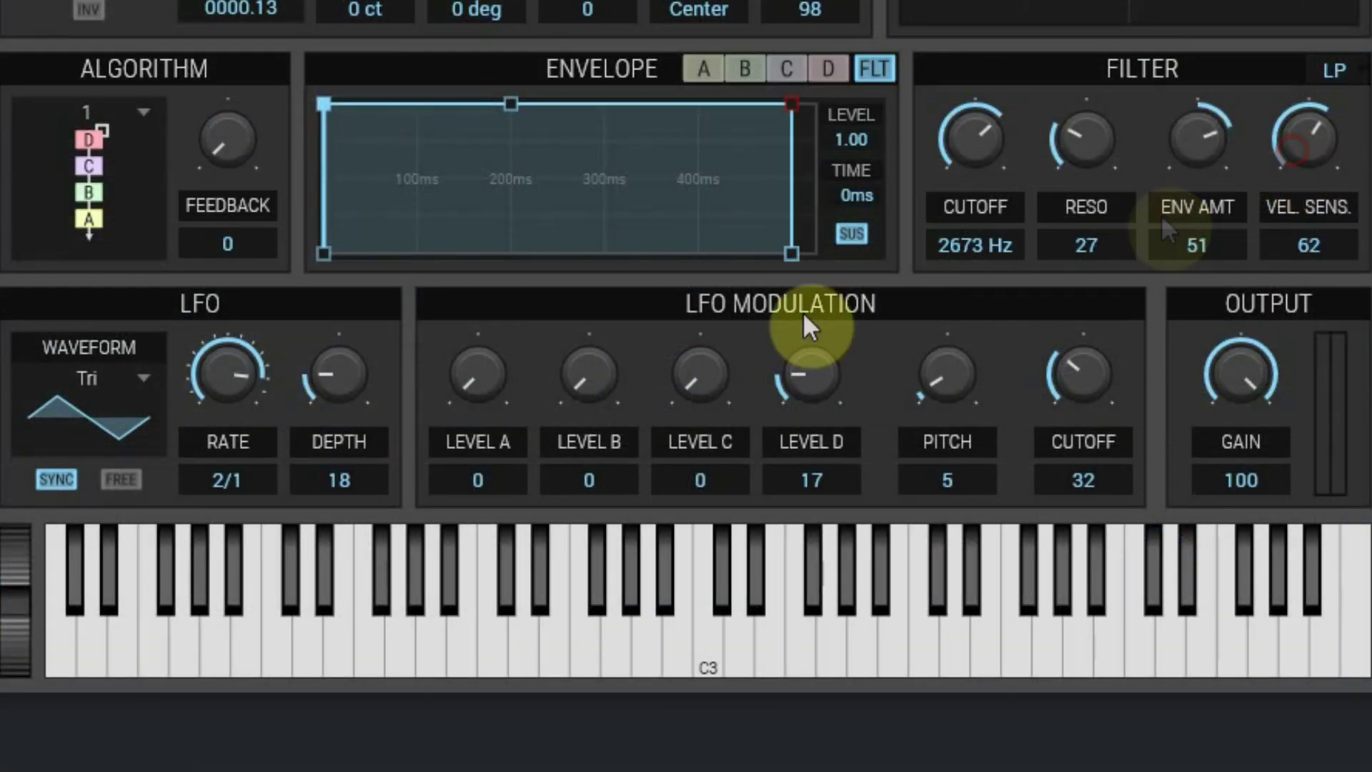
- Set a 1/8T sine LFO modulating levels A 2, B 18, C 21, pitch 22 and cutoff 27
{"action": "left_click", "coordinate": [147, 373]}
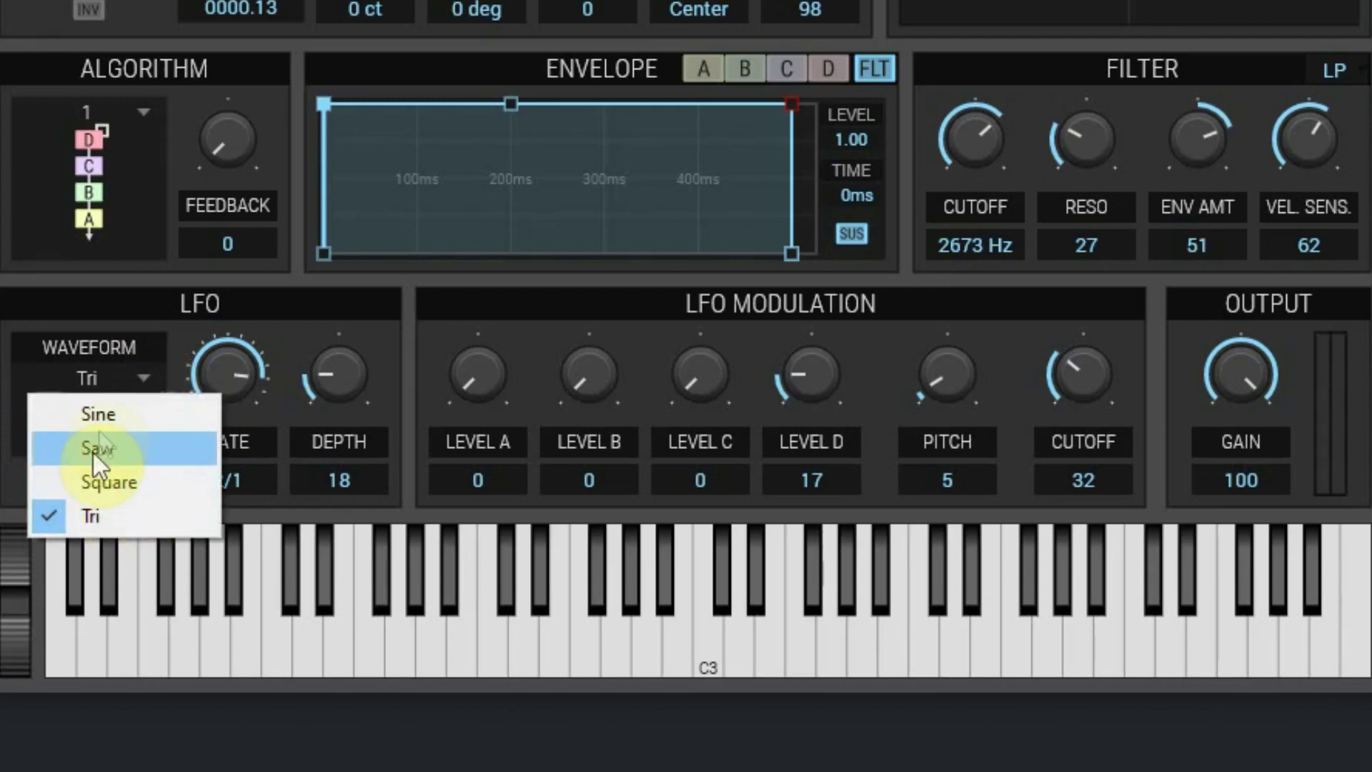
{"action": "left_click", "coordinate": [100, 414]}
{"action": "mouse_move", "coordinate": [227, 373]}
{"action": "left_mouse_down"}
{"action": "mouse_move", "coordinate": [227, 390]}
{"action": "mouse_move", "coordinate": [214, 372]}
{"action": "left_mouse_up"}
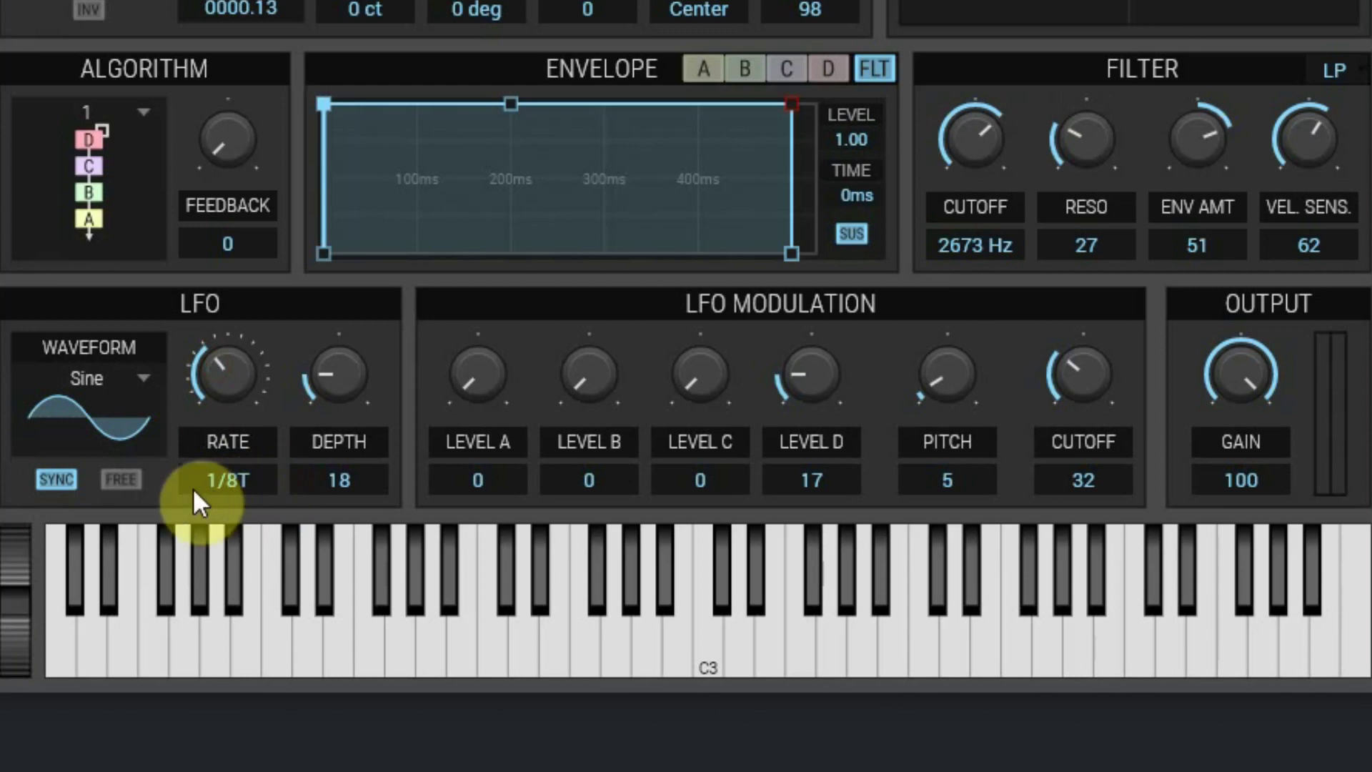
{"action": "mouse_move", "coordinate": [464, 372]}
{"action": "left_mouse_down"}
{"action": "mouse_move", "coordinate": [464, 350]}
{"action": "mouse_move", "coordinate": [464, 368]}
{"action": "left_mouse_up"}
{"action": "left_click_drag", "start_coordinate": [599, 367], "coordinate": [599, 350]}
{"action": "left_click_drag", "start_coordinate": [667, 378], "coordinate": [841, 382]}
{"action": "left_click_drag", "start_coordinate": [936, 379], "coordinate": [994, 380]}
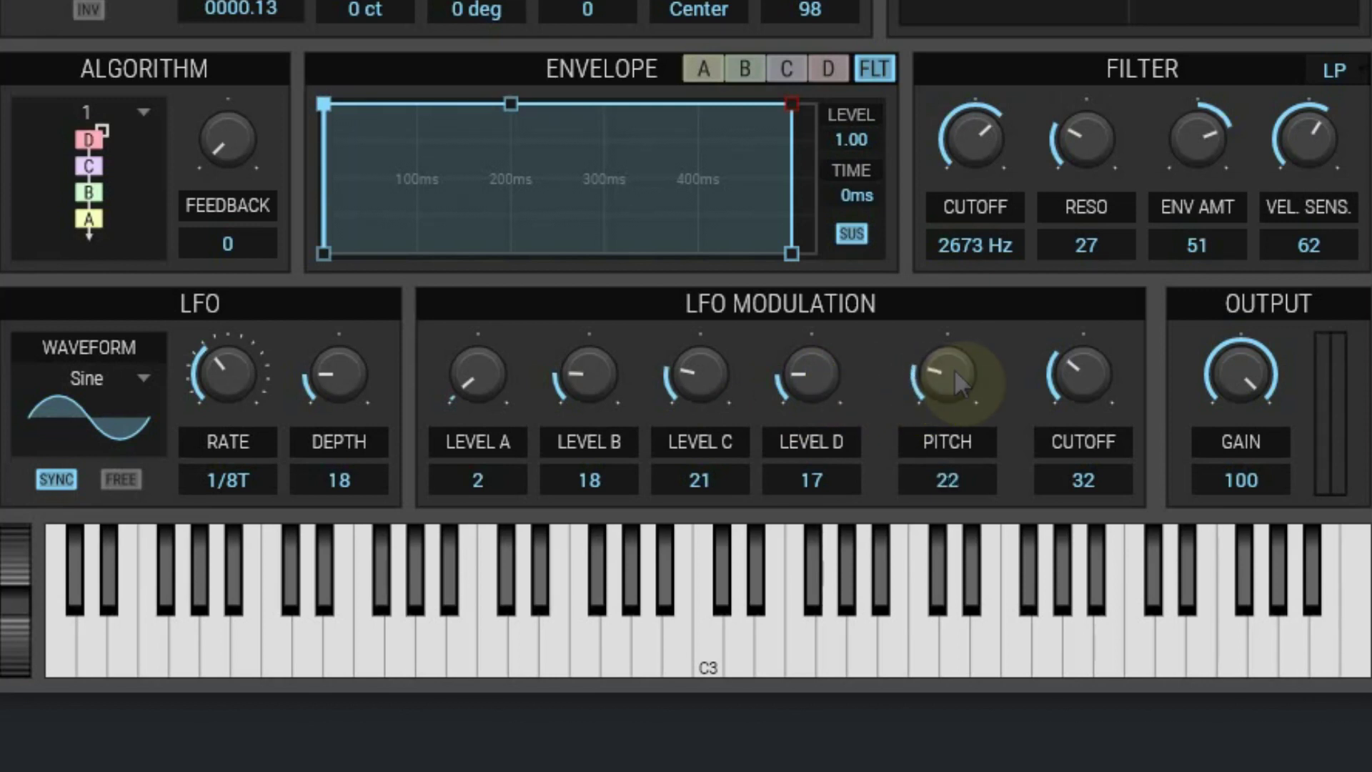
{"action": "mouse_move", "coordinate": [1091, 379]}
{"action": "left_mouse_down"}
{"action": "mouse_move", "coordinate": [1136, 381]}
{"action": "mouse_move", "coordinate": [1115, 381]}
{"action": "left_mouse_up"}
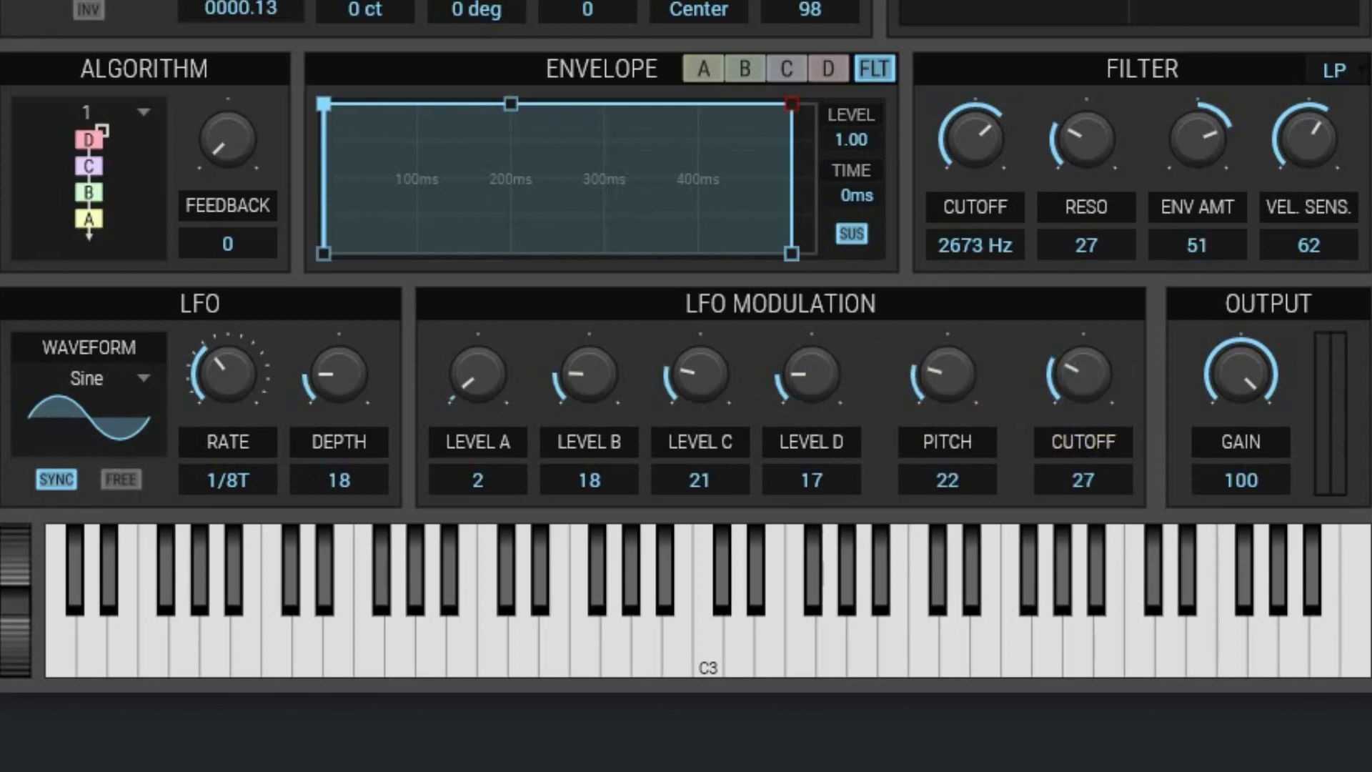
{"action": "mouse_move", "coordinate": [1224, 359]}
{"action": "left_mouse_down"}
{"action": "mouse_move", "coordinate": [1172, 370]}
{"action": "mouse_move", "coordinate": [1234, 368]}
{"action": "left_mouse_up"}
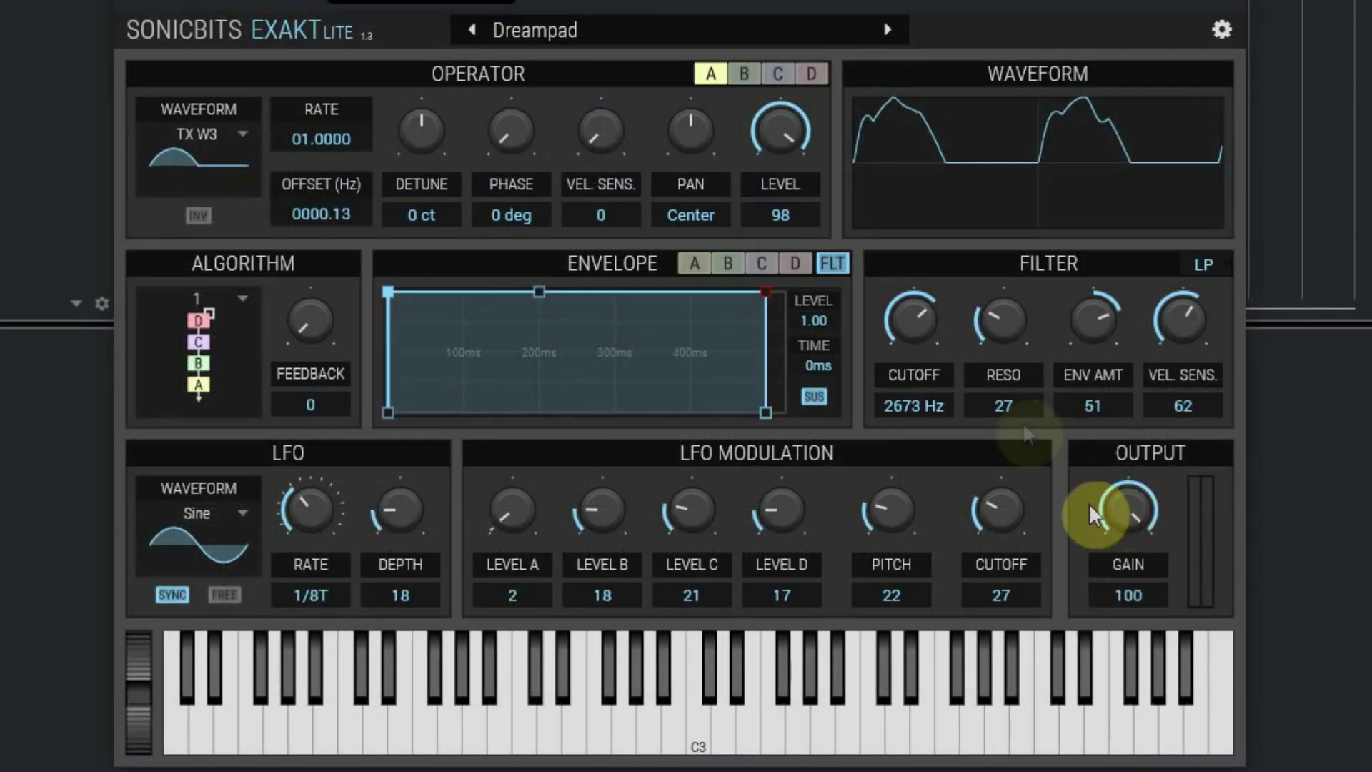
- Open the Exakt Lite User Manual PDF from the gear menu
{"action": "left_click", "coordinate": [1220, 29]}
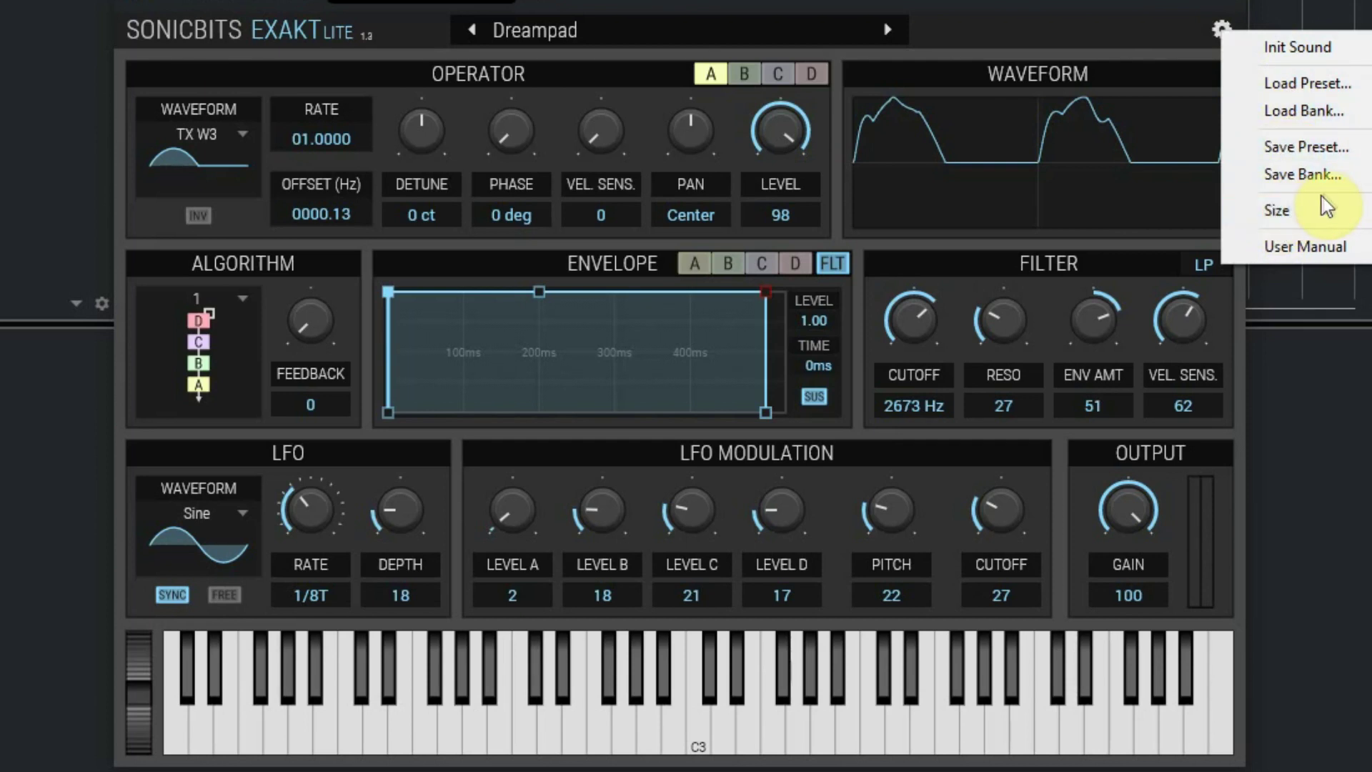
{"action": "left_click", "coordinate": [1302, 246]}
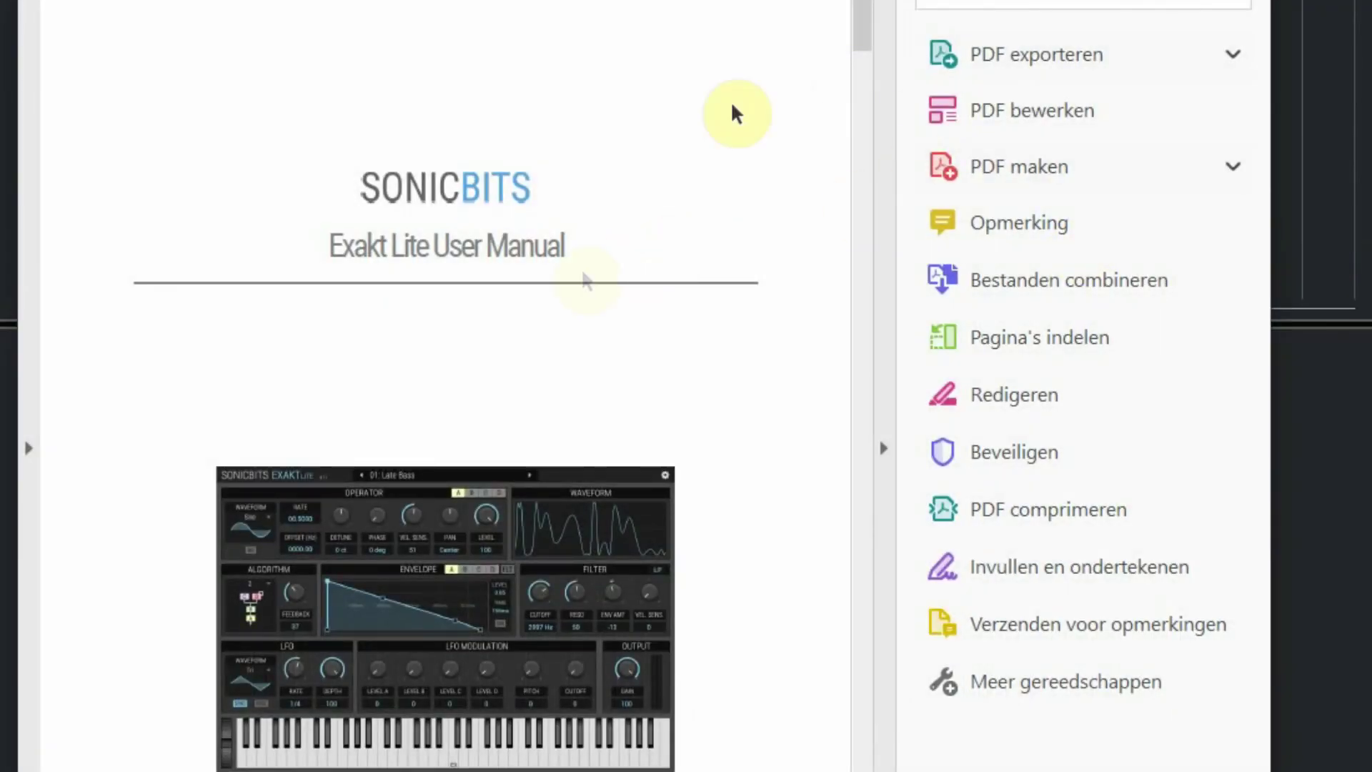
- Scroll the PDF manual to its Table of Contents page
{"action": "scroll", "coordinate": [560, 331], "scroll_direction": "down", "scroll_amount": 5}
{"action": "scroll", "coordinate": [561, 328], "scroll_direction": "down", "scroll_amount": 4}
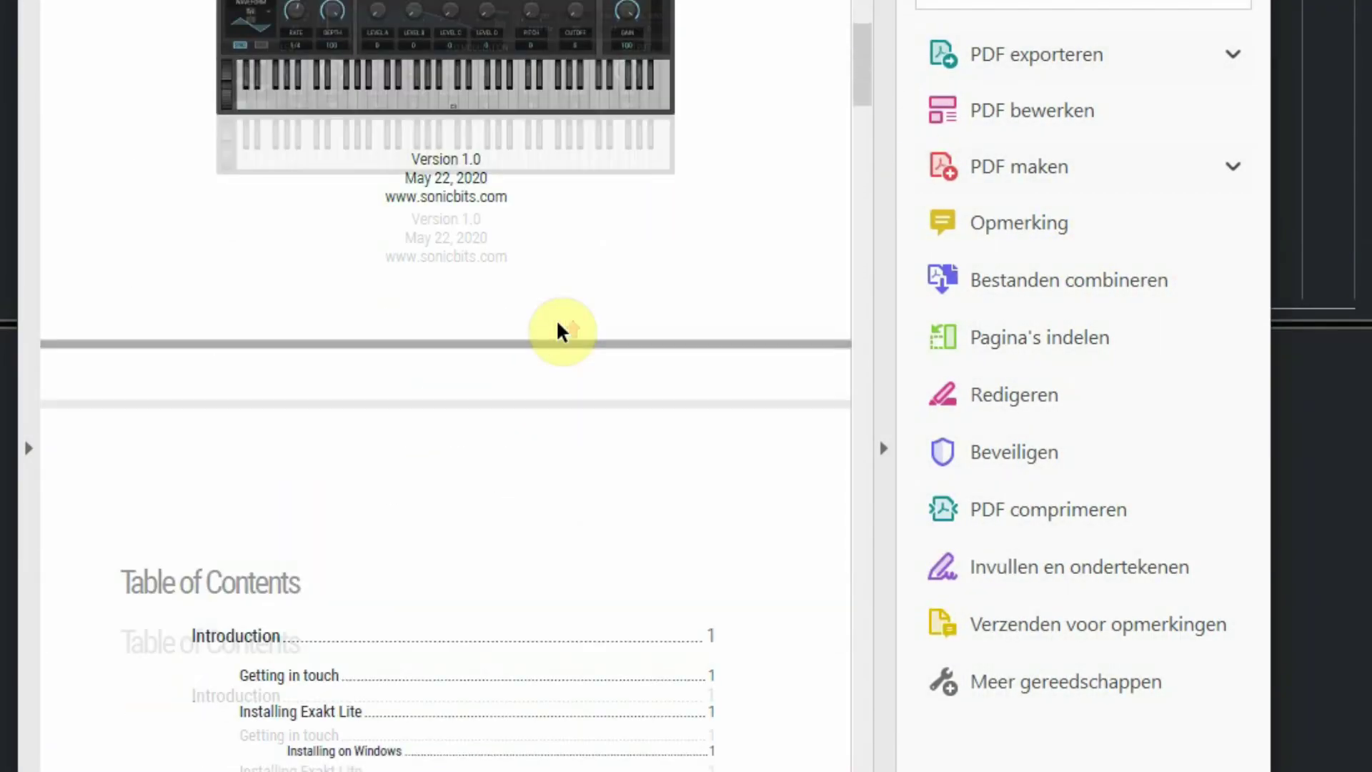
{"action": "scroll", "coordinate": [293, 159], "scroll_direction": "up", "scroll_amount": 4}
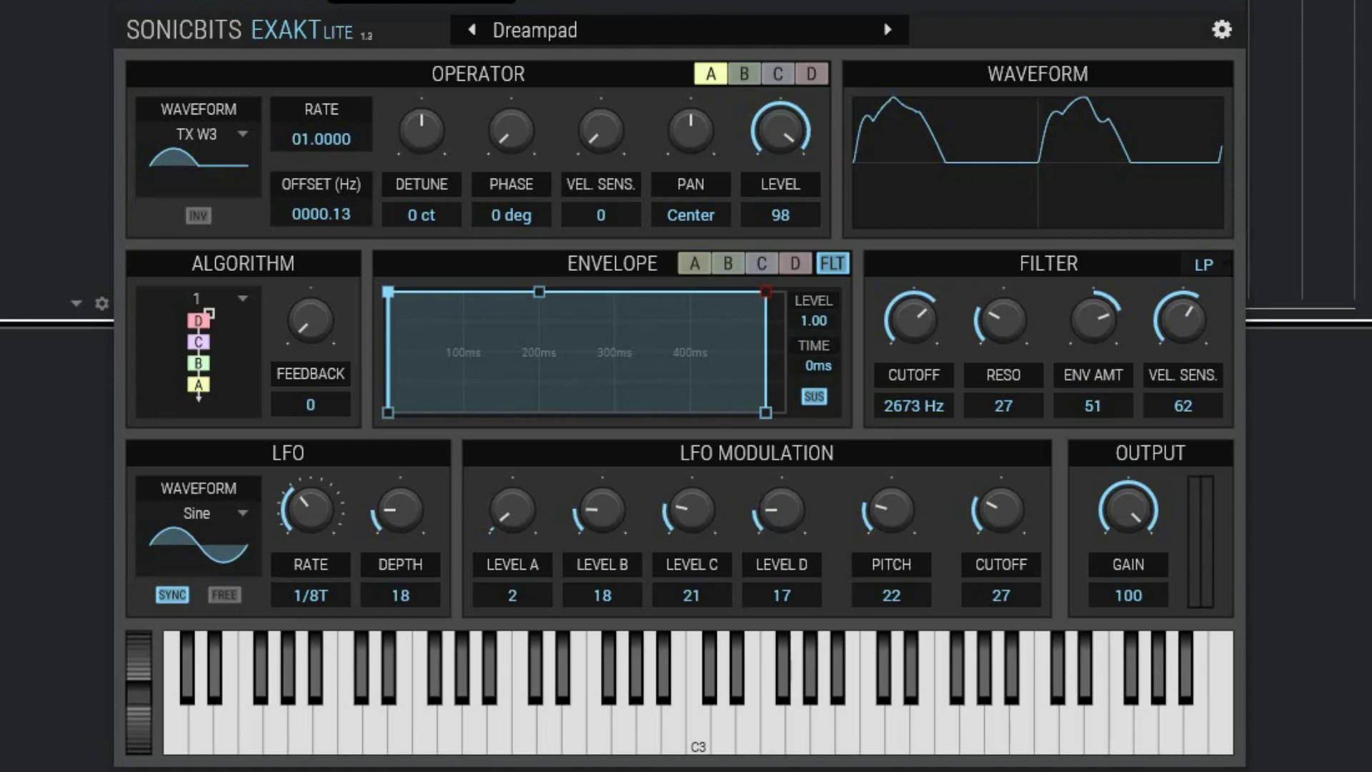
- Reload the original '01: Dream Pad' preset and show operator A's envelope
{"action": "left_click", "coordinate": [533, 39]}
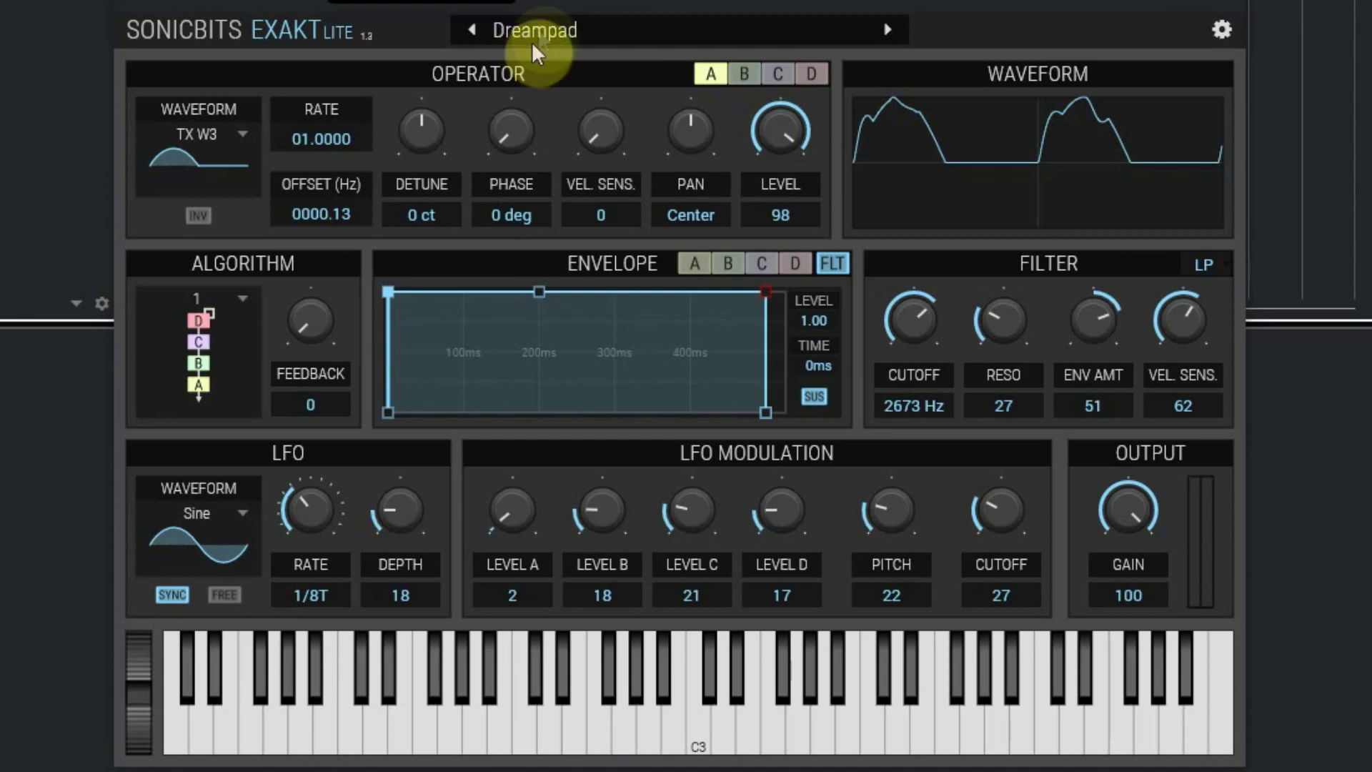
{"action": "left_click", "coordinate": [595, 40]}
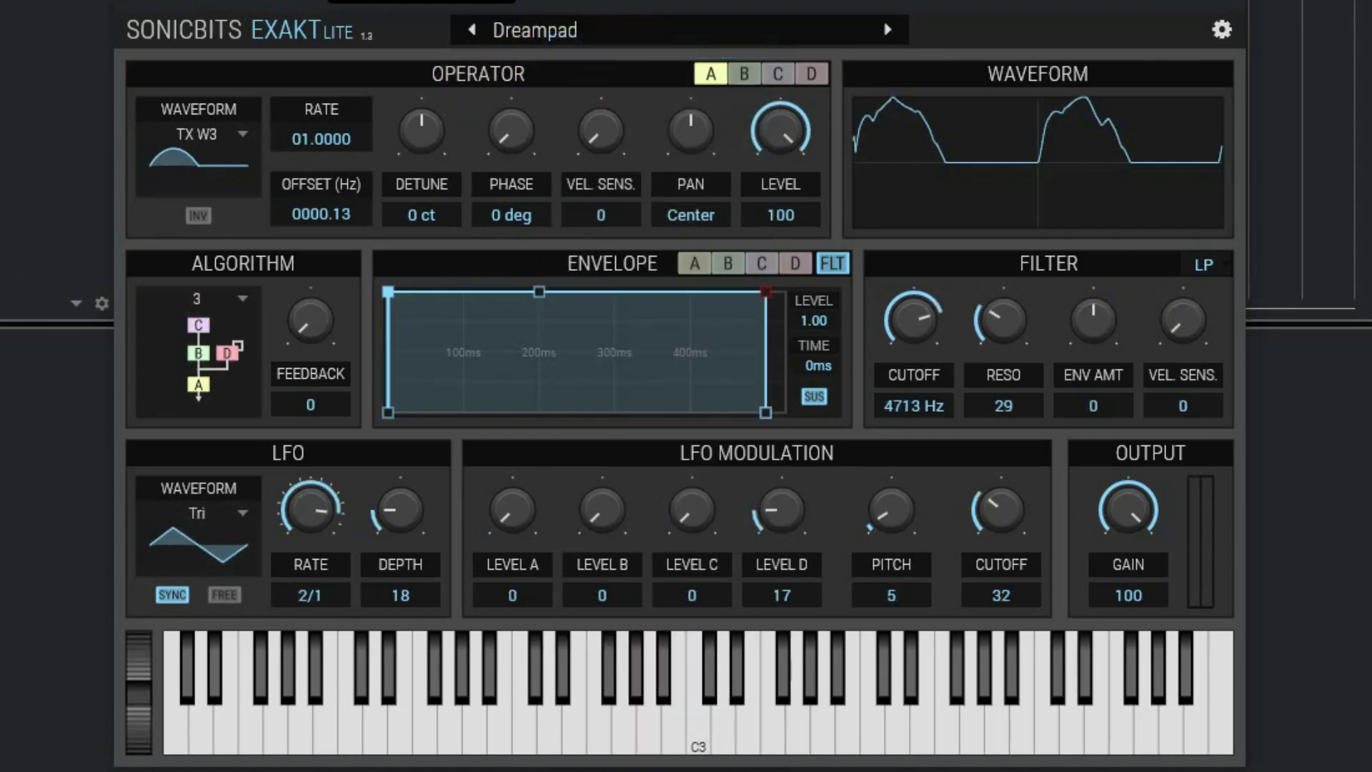
{"action": "left_click", "coordinate": [695, 263]}
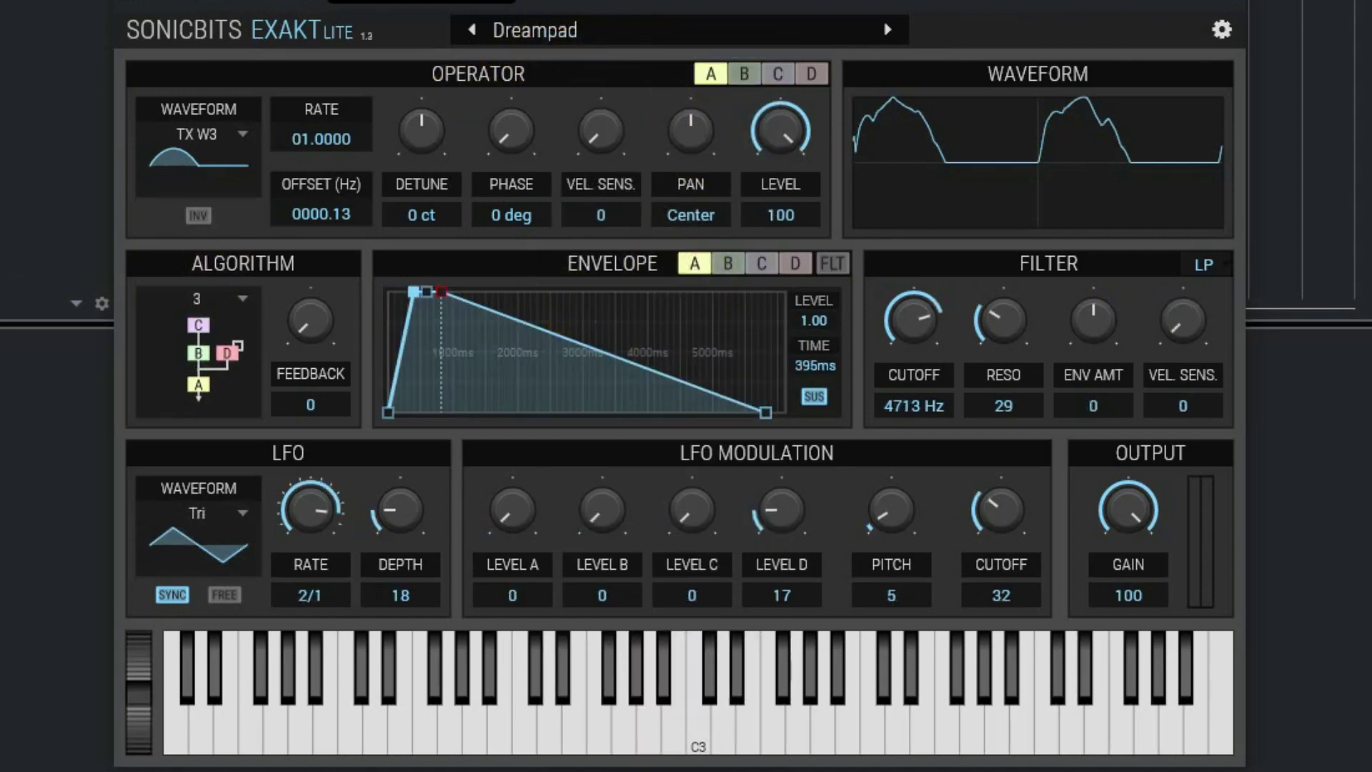